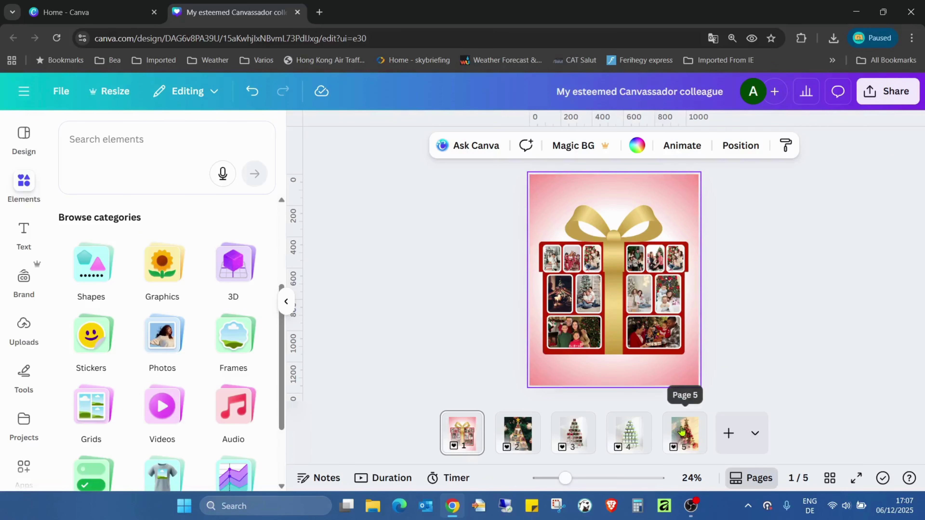
Browse the pages and shift page 4's photo-grid tree slightly to the left
{"action": "left_click", "coordinate": [678, 431]}
{"action": "left_click", "coordinate": [727, 400]}
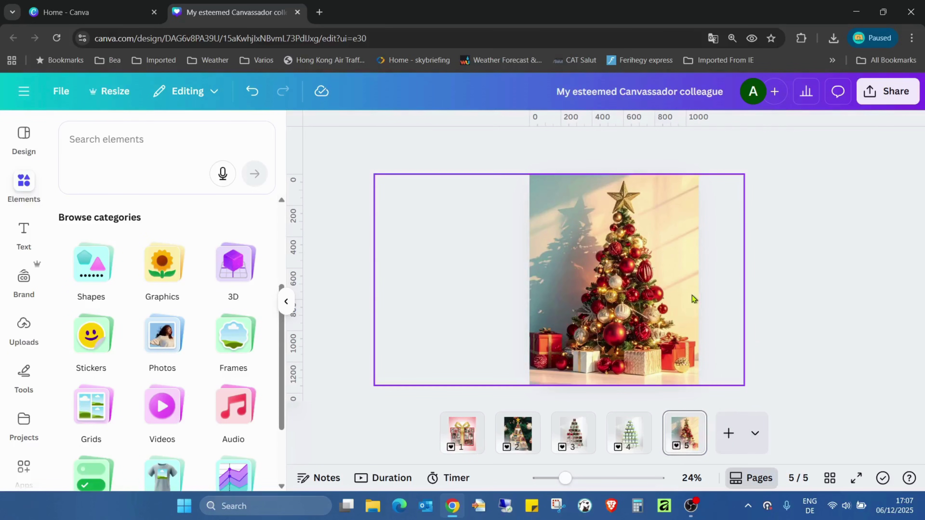
{"action": "left_click", "coordinate": [578, 422]}
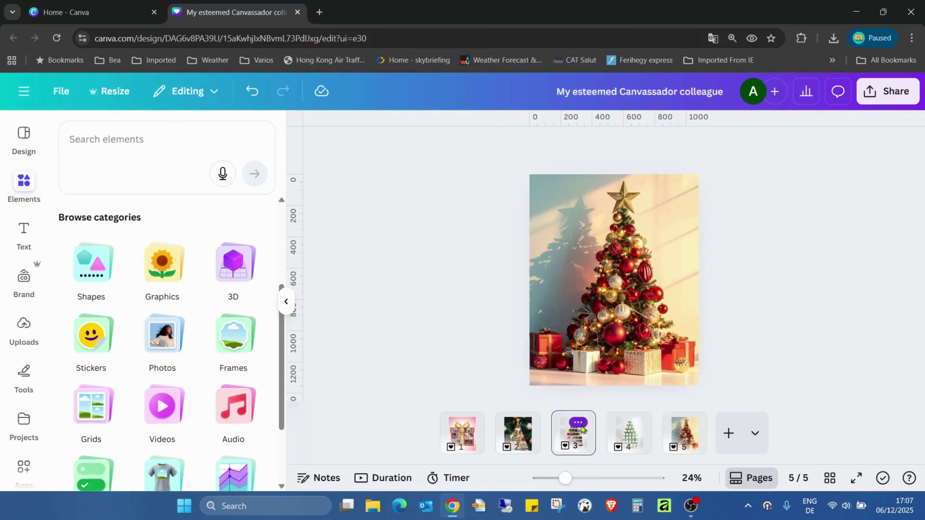
{"action": "left_click", "coordinate": [788, 337]}
{"action": "left_click", "coordinate": [629, 433]}
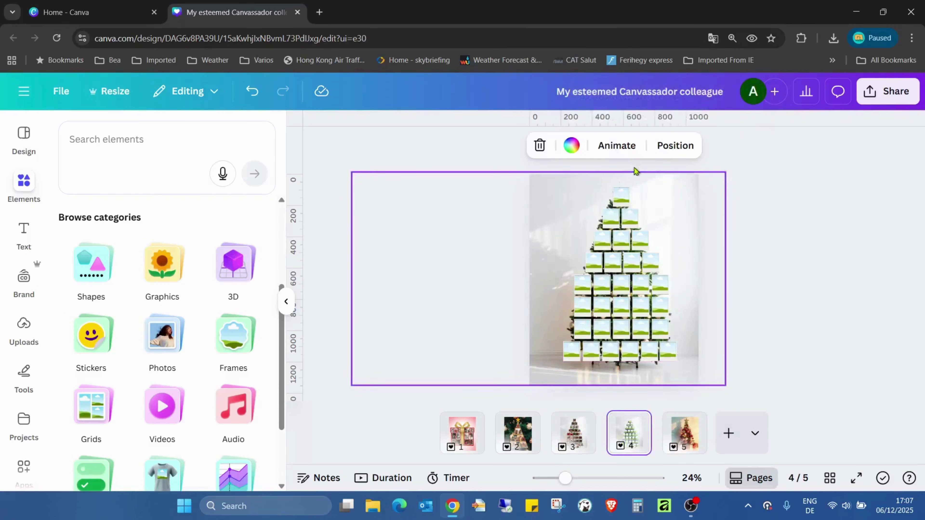
{"action": "left_click", "coordinate": [642, 250]}
{"action": "left_click_drag", "start_coordinate": [642, 250], "coordinate": [633, 250]}
{"action": "left_click", "coordinate": [803, 252]}
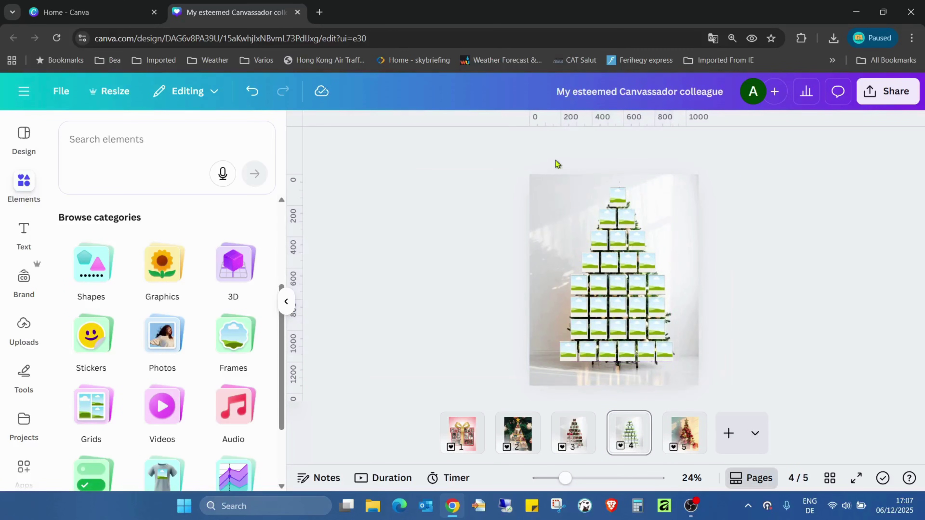
Return to page 5's Christmas tree photo after a brief look at page 1
{"action": "left_click", "coordinate": [687, 438]}
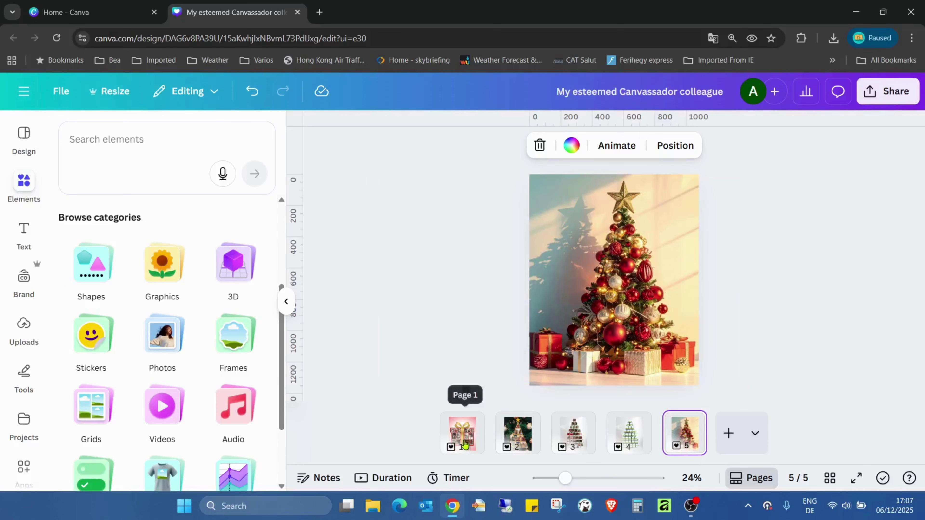
{"action": "left_click", "coordinate": [466, 452]}
{"action": "left_click", "coordinate": [684, 435]}
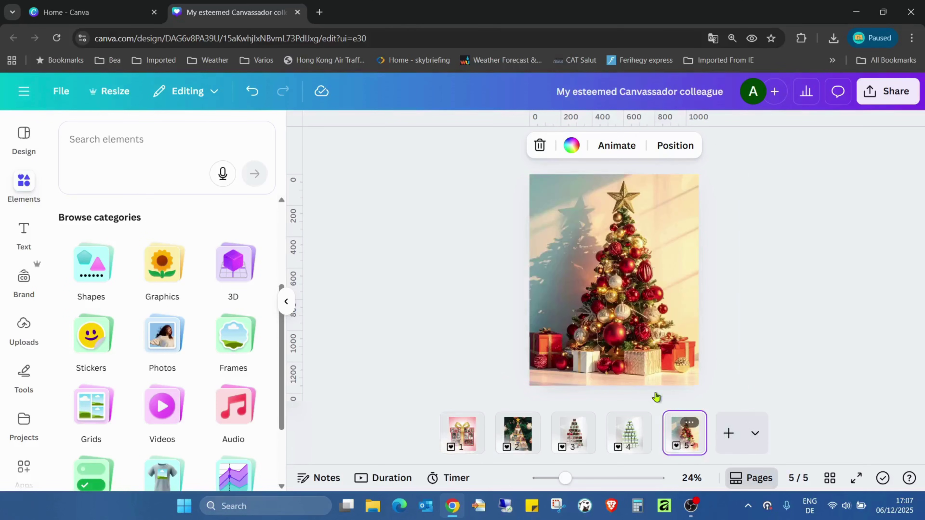
Add a square frame from Elements > Frames and shrink it over the gifts at lower left
{"action": "left_click", "coordinate": [33, 192]}
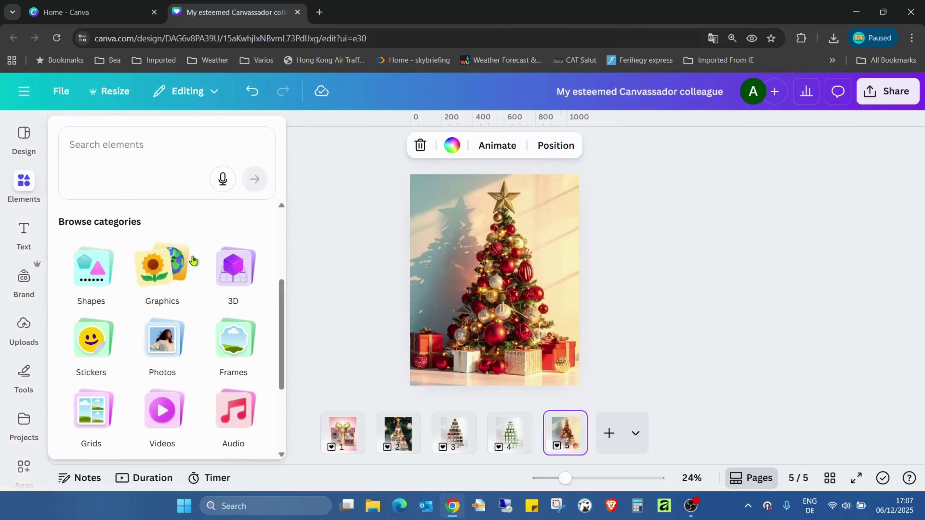
{"action": "scroll", "coordinate": [192, 262], "scroll_direction": "down", "scroll_amount": 3}
{"action": "left_click", "coordinate": [224, 219]}
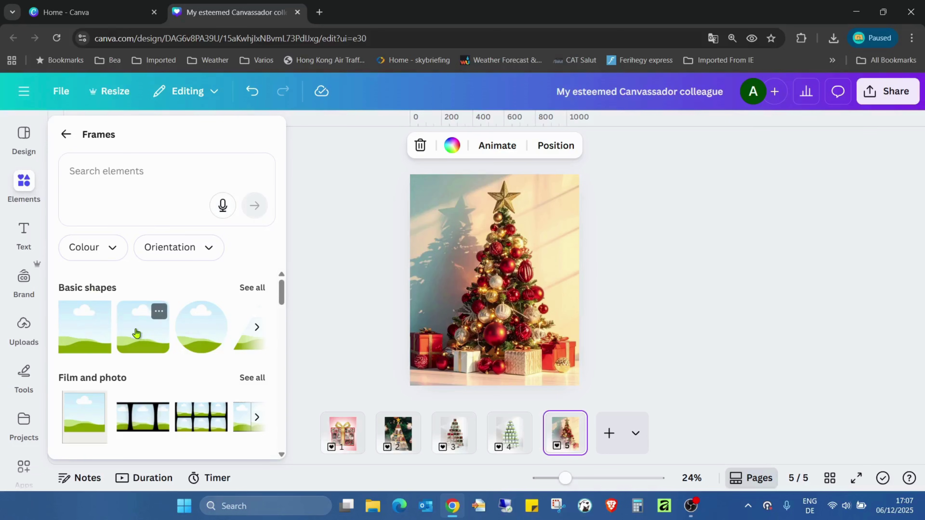
{"action": "left_click", "coordinate": [89, 314]}
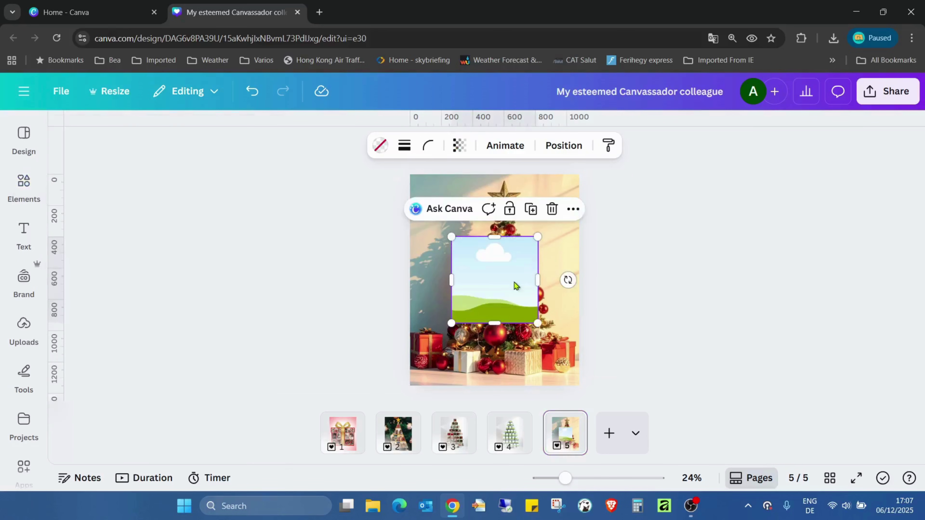
{"action": "left_click_drag", "start_coordinate": [513, 284], "coordinate": [483, 242]}
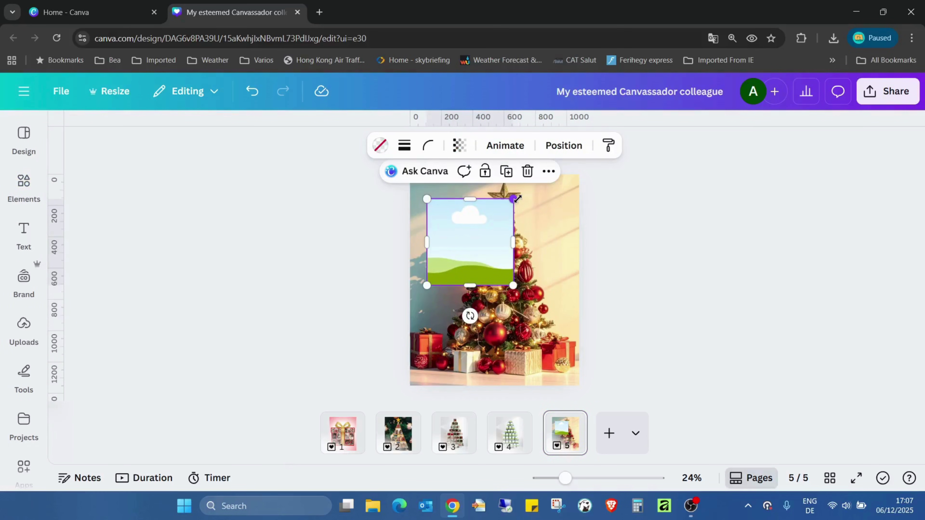
{"action": "left_click_drag", "start_coordinate": [513, 199], "coordinate": [436, 351]}
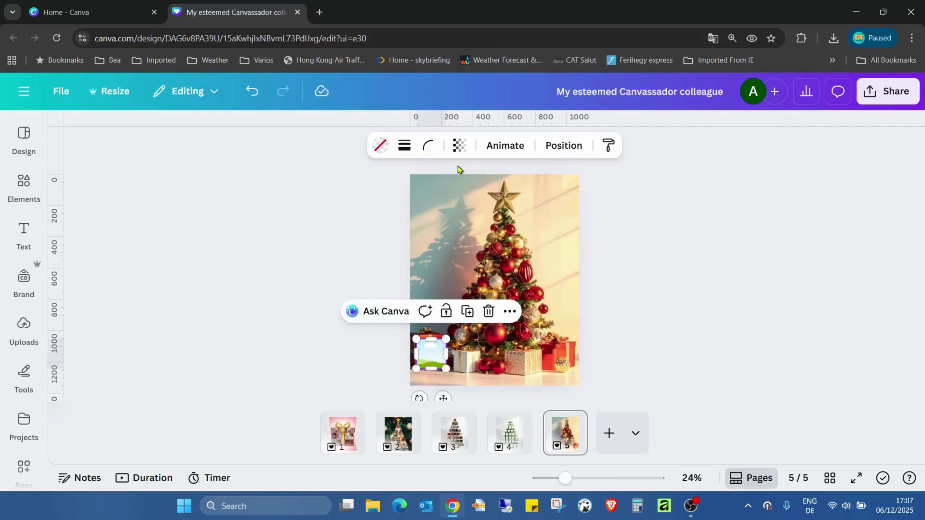
Give the small frame a thicker solid border in gold #C3AB68, sampled from the star
{"action": "left_click", "coordinate": [407, 150]}
{"action": "left_click_drag", "start_coordinate": [326, 233], "coordinate": [328, 236]}
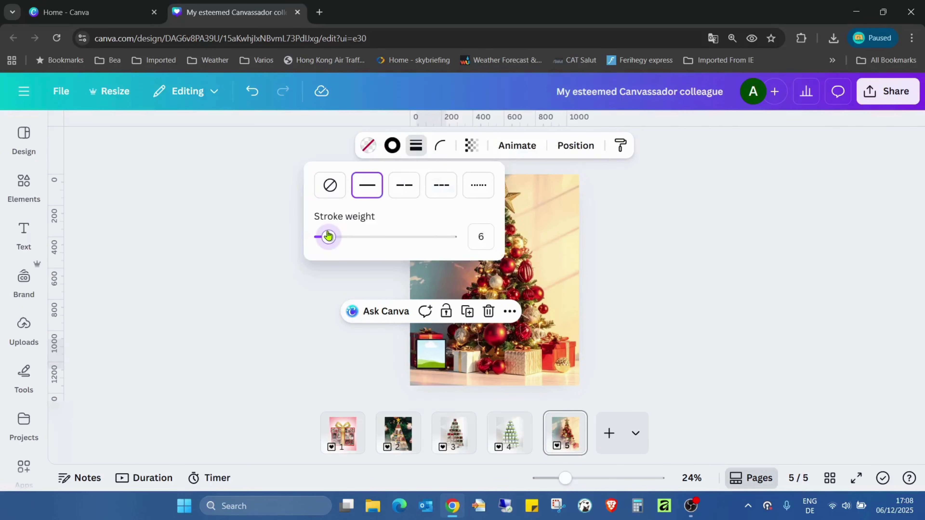
{"action": "left_click", "coordinate": [393, 146]}
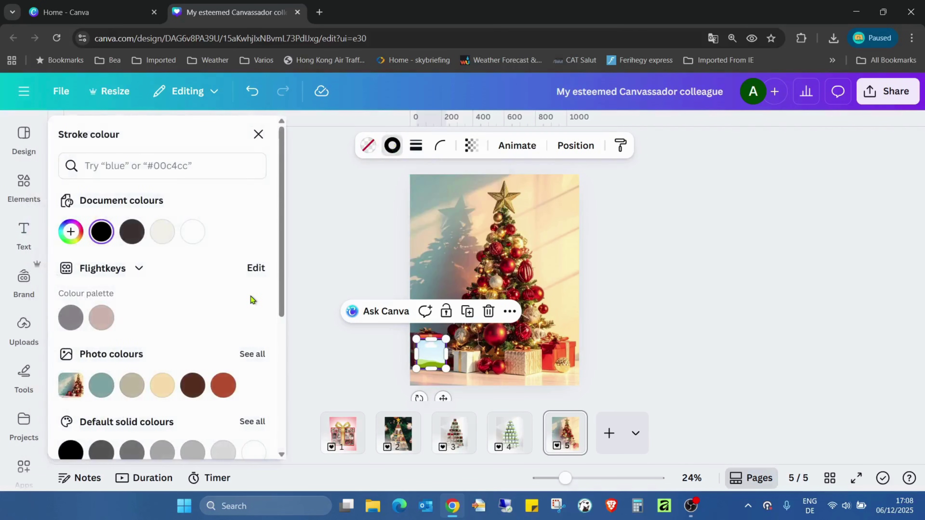
{"action": "left_click", "coordinate": [75, 232]}
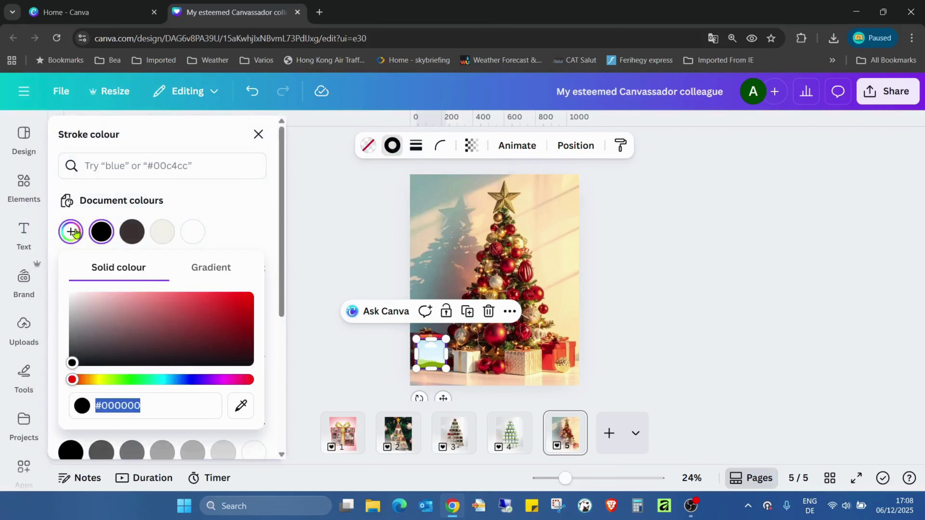
{"action": "left_click", "coordinate": [240, 405]}
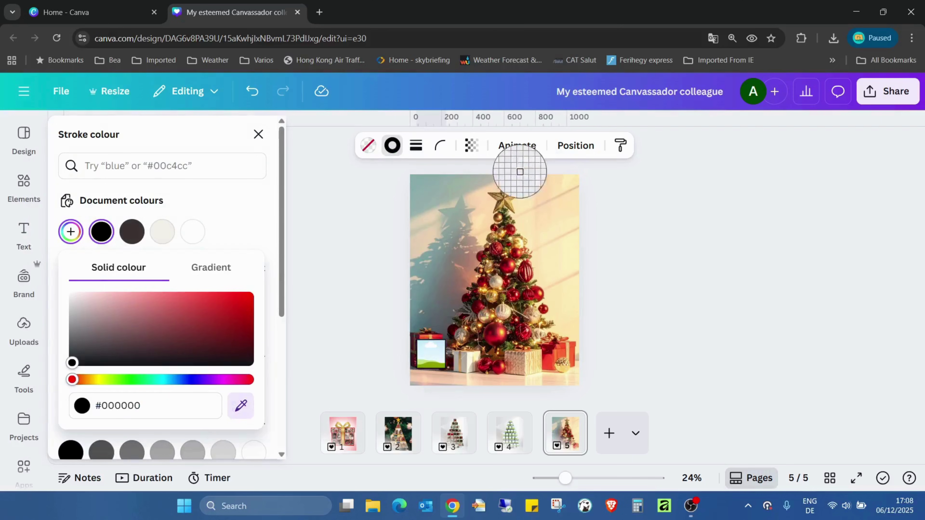
{"action": "left_click", "coordinate": [504, 194]}
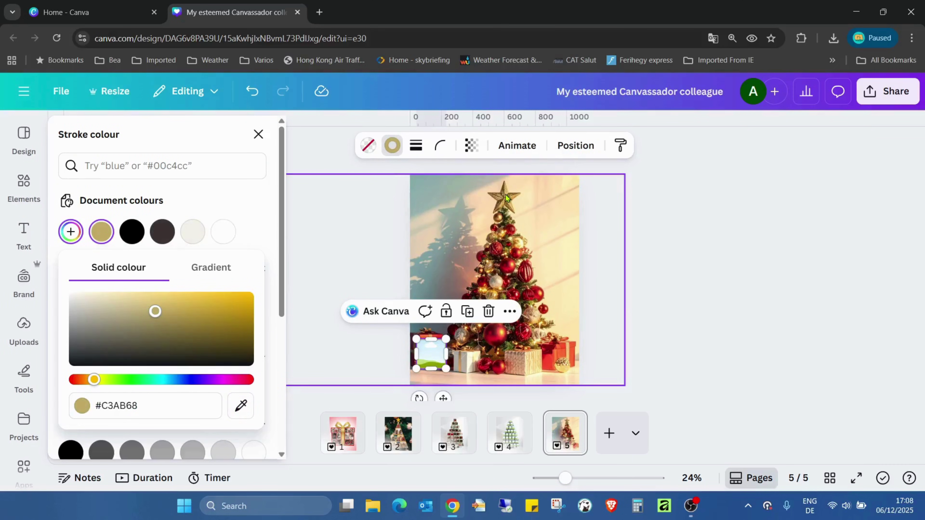
{"action": "left_click", "coordinate": [668, 231]}
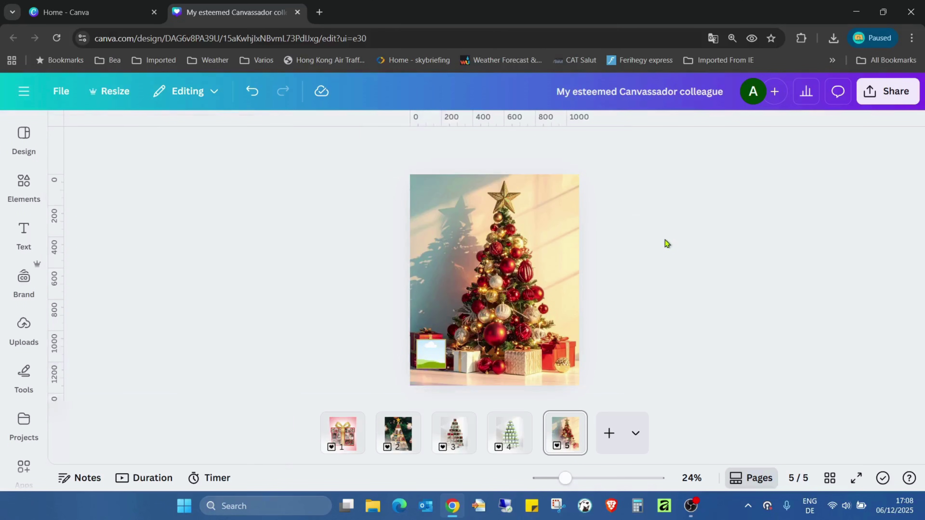
{"action": "left_click", "coordinate": [422, 354]}
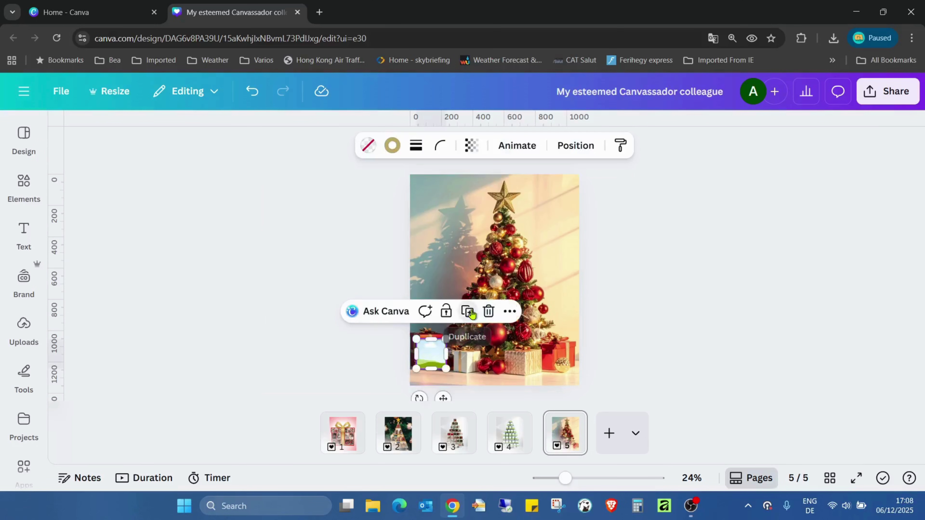
Duplicate the gold frame into a row of four along the bottom and move a copy under the star
{"action": "left_click_drag", "start_coordinate": [438, 359], "coordinate": [480, 364]}
{"action": "key", "text": "ctrl+d"}
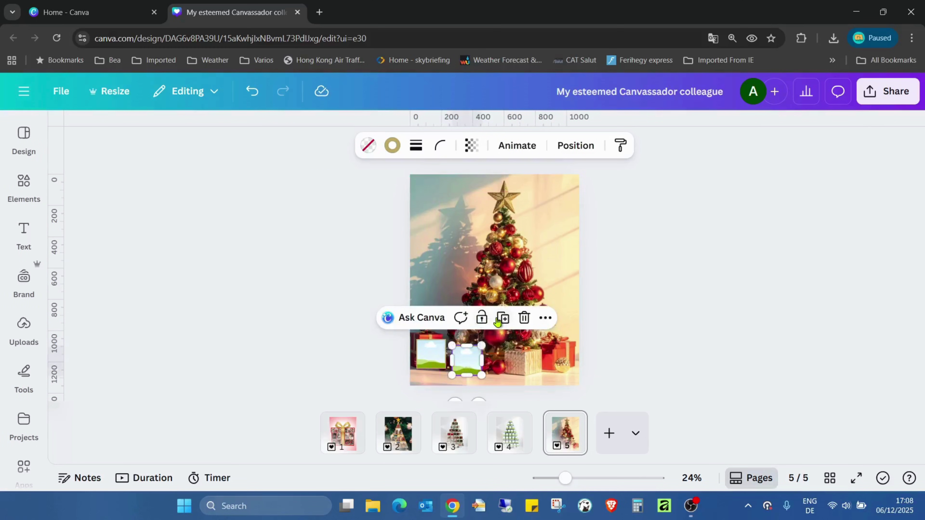
{"action": "left_click", "coordinate": [503, 317]}
{"action": "left_click_drag", "start_coordinate": [510, 365], "coordinate": [558, 365]}
{"action": "left_click", "coordinate": [556, 317]}
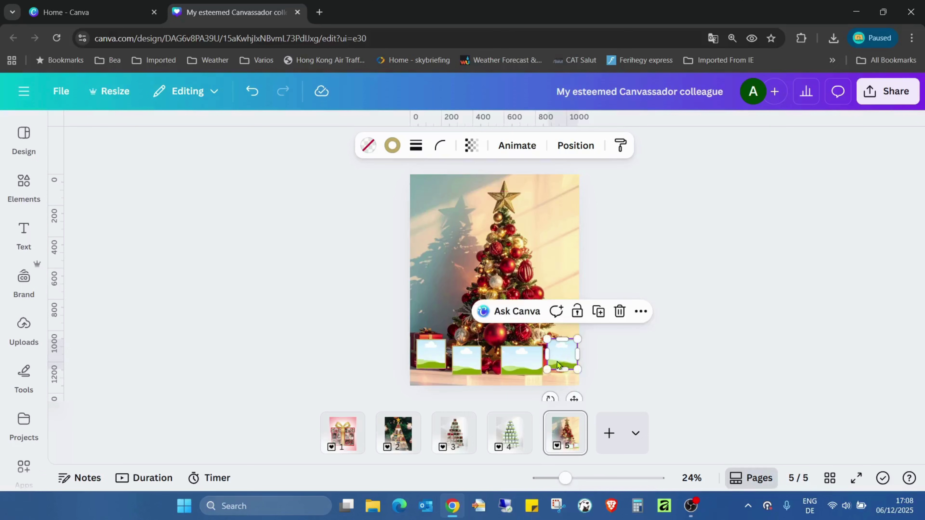
{"action": "left_click", "coordinate": [601, 314]}
{"action": "left_click_drag", "start_coordinate": [564, 357], "coordinate": [508, 235]}
Copy the treetop frame twice to form a second row of two frames beneath it
{"action": "left_click", "coordinate": [667, 252]}
{"action": "left_click", "coordinate": [501, 229]}
{"action": "left_click", "coordinate": [536, 193]}
{"action": "left_click_drag", "start_coordinate": [503, 270], "coordinate": [490, 263]}
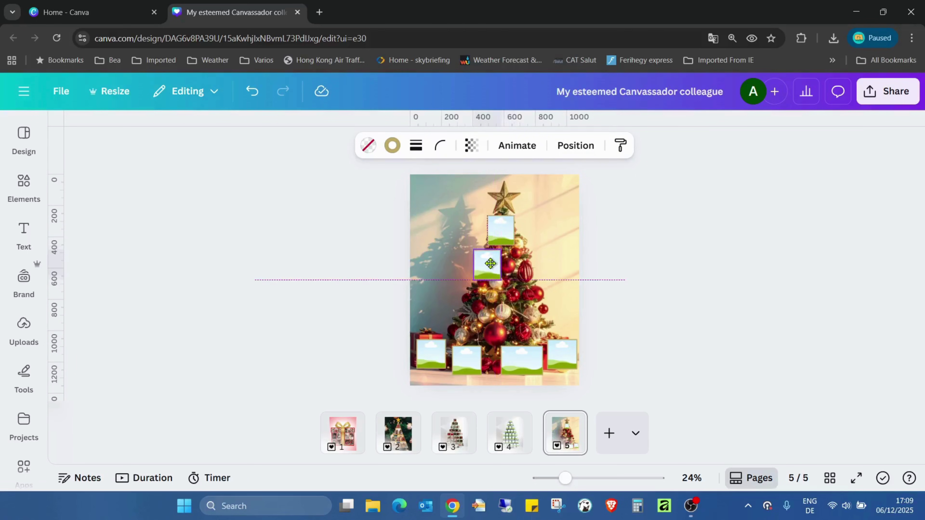
{"action": "left_click_drag", "start_coordinate": [490, 262], "coordinate": [490, 265]}
{"action": "left_click", "coordinate": [527, 224]}
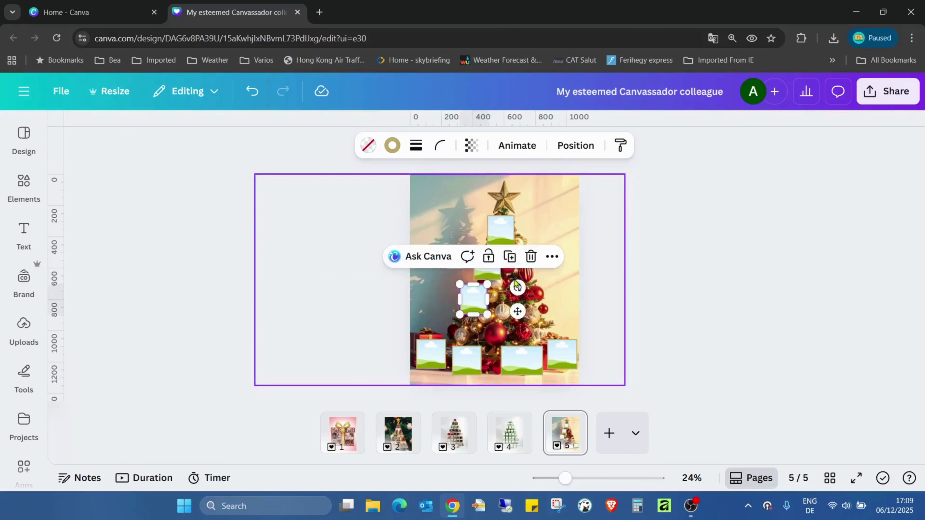
{"action": "left_click_drag", "start_coordinate": [471, 300], "coordinate": [511, 270]}
{"action": "left_click_drag", "start_coordinate": [565, 479], "coordinate": [584, 478]}
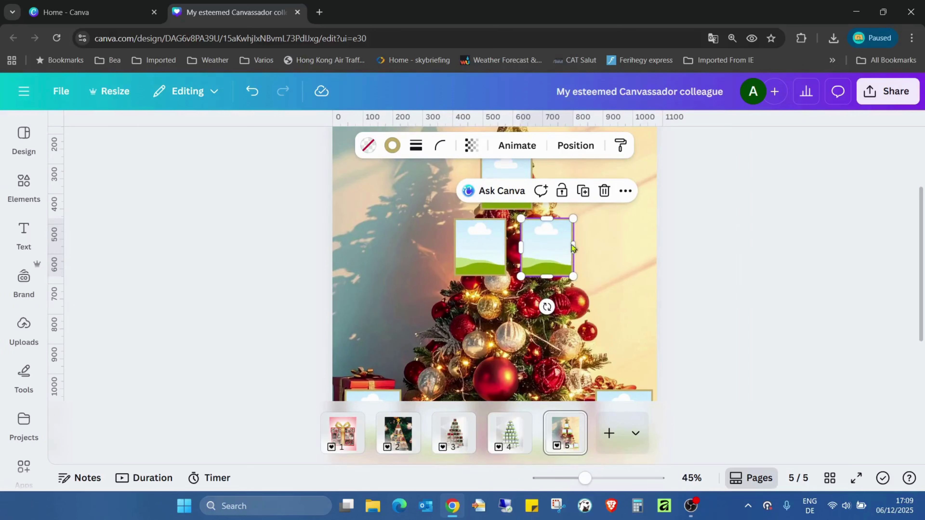
Nudge the top frame and both second-row frames with arrow keys into even alignment
{"action": "left_click", "coordinate": [654, 244]}
{"action": "left_click", "coordinate": [550, 237]}
{"action": "key", "text": "Left"}
{"action": "key", "text": "Left"}
{"action": "key", "text": "Left"}
{"action": "key", "text": "Left"}
{"action": "key", "text": "Left"}
{"action": "key", "text": "Left"}
{"action": "key", "text": "Left"}
{"action": "key", "text": "Left"}
{"action": "key", "text": "Left"}
{"action": "key", "text": "Left"}
{"action": "key", "text": "Left"}
{"action": "key", "text": "Left"}
{"action": "key", "text": "Left"}
{"action": "key", "text": "Left"}
{"action": "key", "text": "Left"}
{"action": "key", "text": "Left"}
{"action": "key", "text": "Left"}
{"action": "key", "text": "Left"}
{"action": "key", "text": "Left"}
{"action": "key", "text": "Left"}
{"action": "key", "text": "Left"}
{"action": "key", "text": "Left"}
{"action": "left_click", "coordinate": [473, 251]}
{"action": "key", "text": "Right"}
{"action": "key", "text": "Right"}
{"action": "key", "text": "Right"}
{"action": "key", "text": "Right"}
{"action": "key", "text": "Right"}
{"action": "key", "text": "Right"}
{"action": "key", "text": "Right"}
{"action": "key", "text": "Right"}
{"action": "key", "text": "Right"}
{"action": "key", "text": "Right"}
{"action": "key", "text": "Right"}
{"action": "key", "text": "Right"}
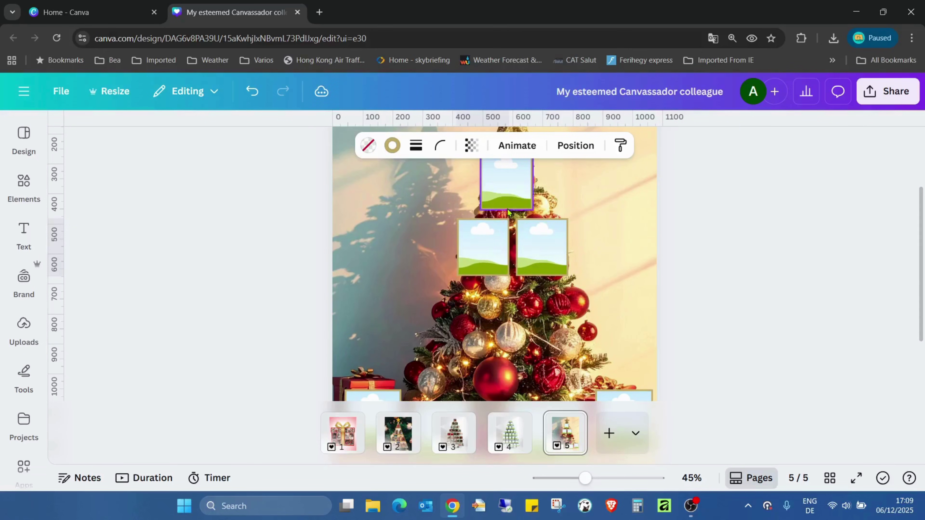
{"action": "left_click", "coordinate": [501, 200]}
{"action": "key", "text": "Right"}
{"action": "key", "text": "Right"}
{"action": "key", "text": "Right"}
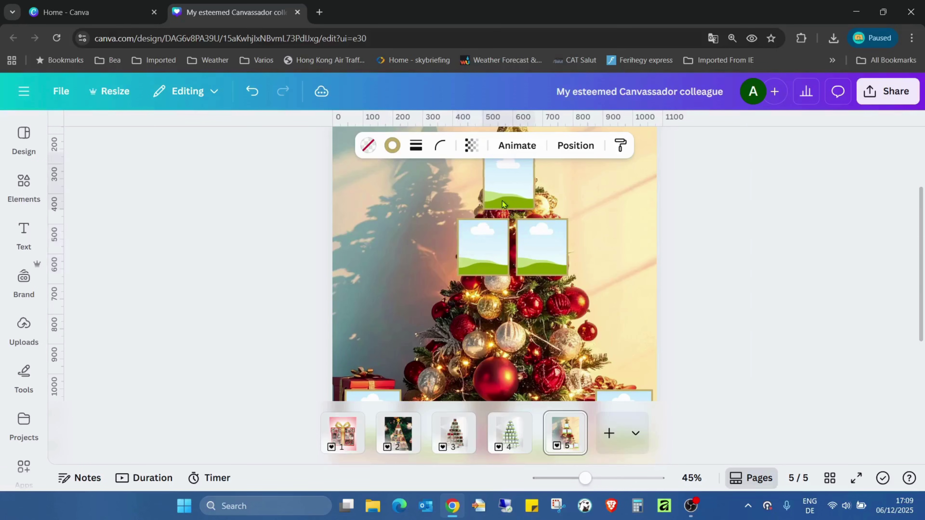
{"action": "left_click", "coordinate": [471, 244]}
{"action": "key", "text": "Right"}
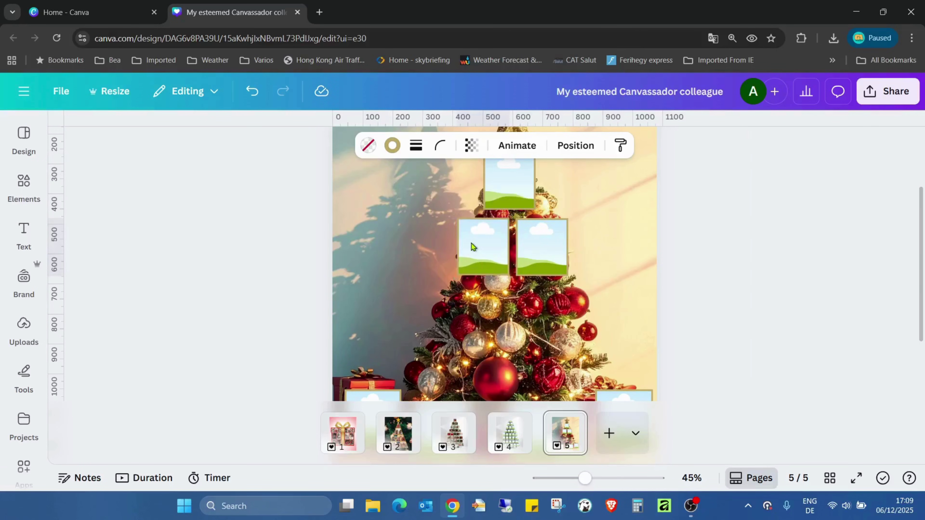
{"action": "key", "text": "Up"}
{"action": "key", "text": "Up"}
{"action": "key", "text": "Up"}
{"action": "key", "text": "Up"}
{"action": "key", "text": "Up"}
{"action": "key", "text": "Up"}
{"action": "key", "text": "Up"}
{"action": "key", "text": "Up"}
{"action": "key", "text": "Up"}
{"action": "key", "text": "Up"}
{"action": "left_click", "coordinate": [557, 243]}
{"action": "key", "text": "Up"}
{"action": "key", "text": "Up"}
{"action": "key", "text": "Up"}
{"action": "key", "text": "Up"}
{"action": "key", "text": "Up"}
{"action": "key", "text": "Up"}
{"action": "key", "text": "Up"}
{"action": "key", "text": "Up"}
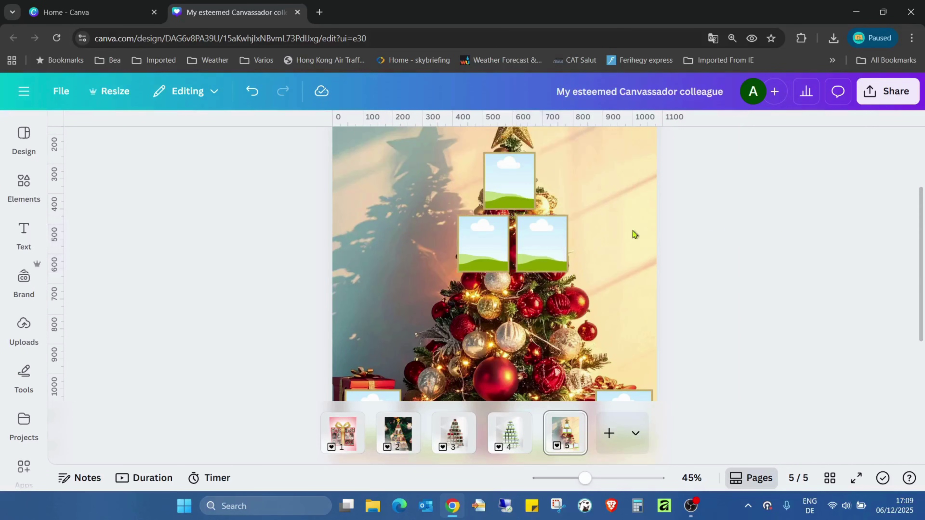
Duplicate frames into a third row of three beneath the second row
{"action": "left_click", "coordinate": [563, 235]}
{"action": "left_click", "coordinate": [580, 187]}
{"action": "left_click_drag", "start_coordinate": [553, 245], "coordinate": [457, 302]}
{"action": "left_click", "coordinate": [486, 248]}
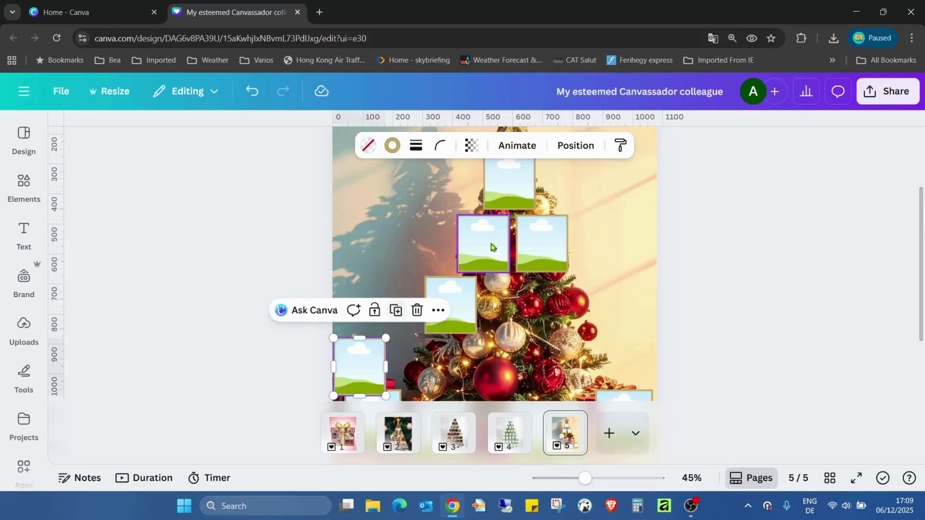
{"action": "left_click_drag", "start_coordinate": [379, 364], "coordinate": [520, 310]}
{"action": "left_click", "coordinate": [554, 248]}
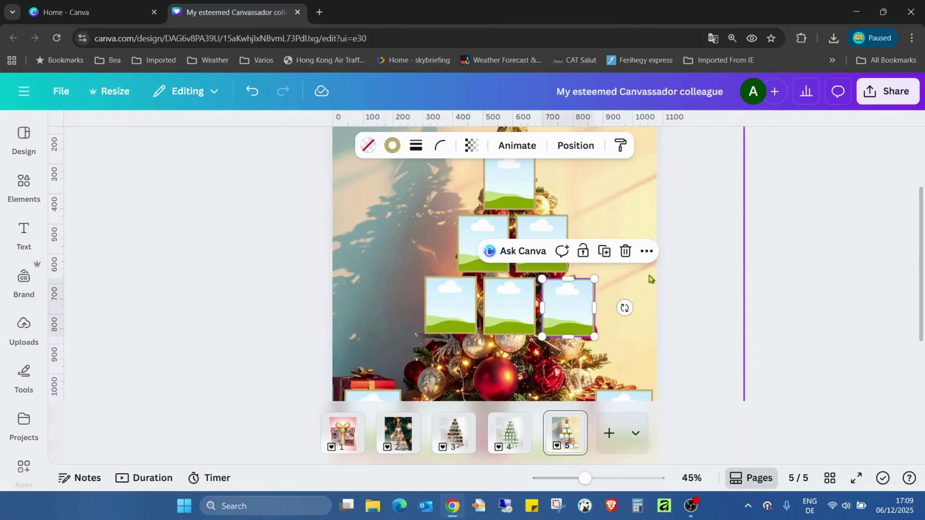
{"action": "scroll", "coordinate": [658, 269], "scroll_direction": "down", "scroll_amount": 3}
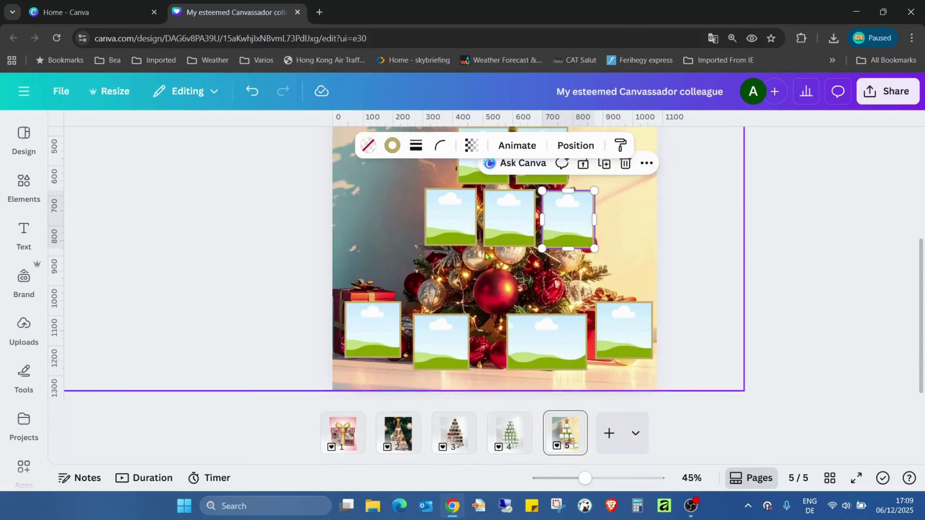
Build a fourth row of four frames, shift the row left, and zoom out to fit the page
{"action": "left_click", "coordinate": [604, 164]}
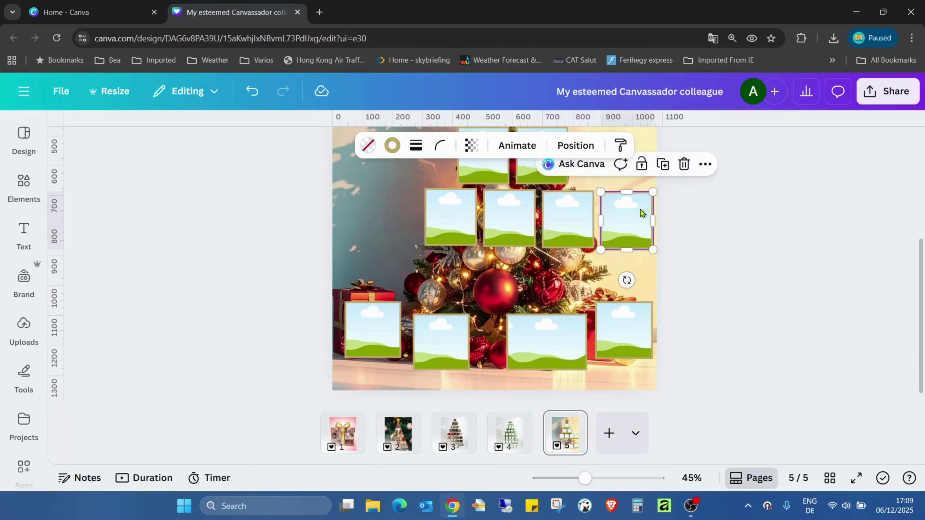
{"action": "left_click_drag", "start_coordinate": [632, 217], "coordinate": [495, 287]}
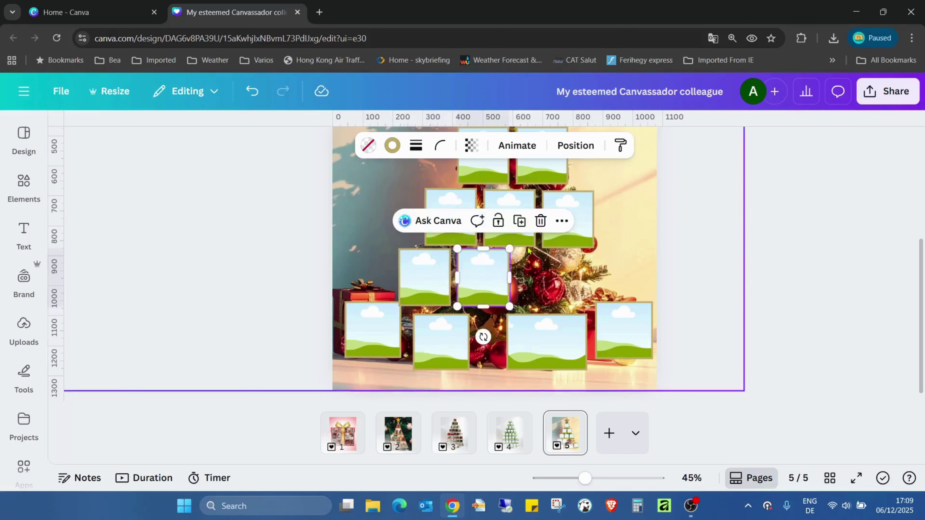
{"action": "left_click", "coordinate": [519, 221]}
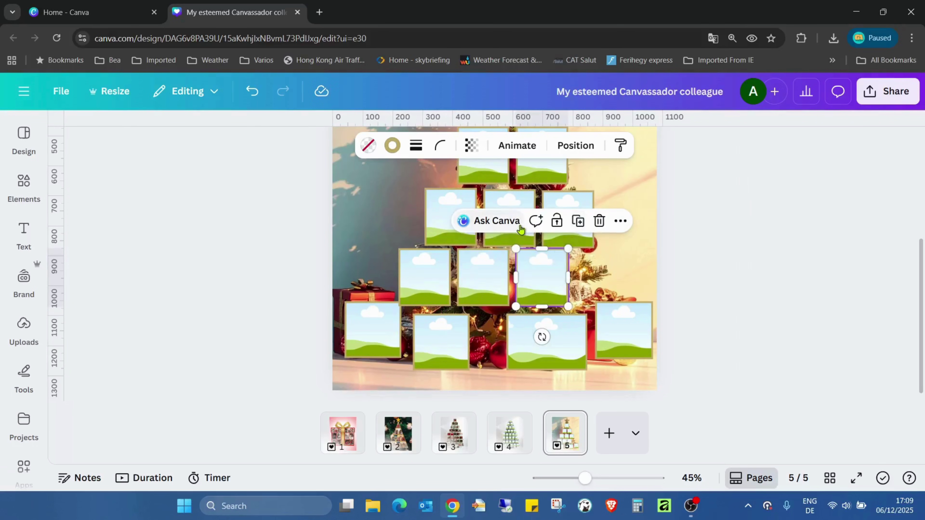
{"action": "left_click", "coordinate": [570, 222]}
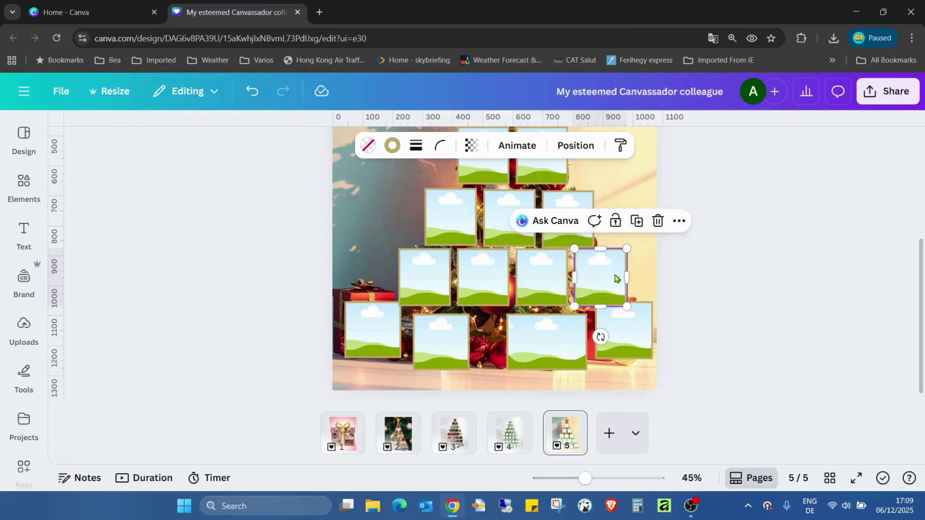
{"action": "left_click", "coordinate": [720, 269]}
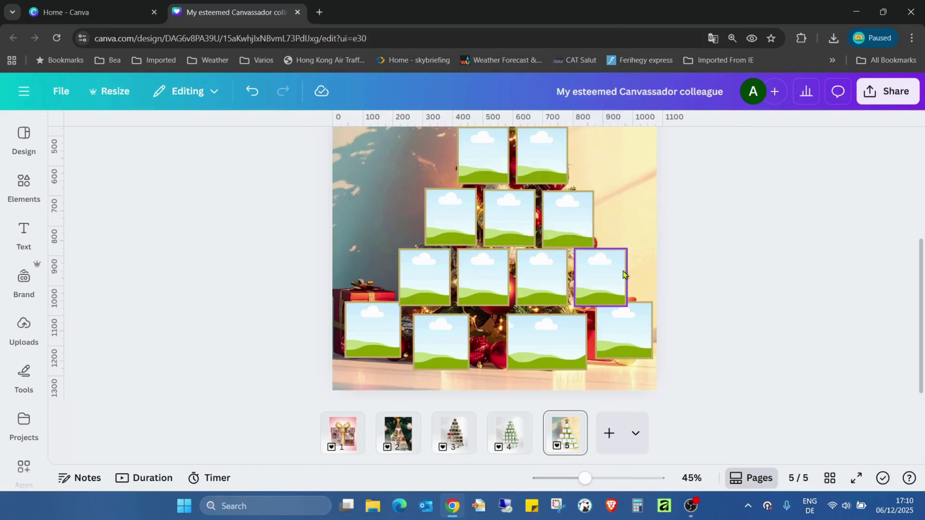
{"action": "left_click_drag", "start_coordinate": [632, 277], "coordinate": [391, 268]}
{"action": "key", "text": "Left"}
{"action": "key", "text": "Left"}
{"action": "key", "text": "Left"}
{"action": "key", "text": "Left"}
{"action": "key", "text": "Left"}
{"action": "key", "text": "Left"}
{"action": "key", "text": "Left"}
{"action": "key", "text": "Left"}
{"action": "key", "text": "Left"}
{"action": "key", "text": "Left"}
{"action": "key", "text": "Left"}
{"action": "key", "text": "Left"}
{"action": "key", "text": "Left"}
{"action": "key", "text": "Left"}
{"action": "left_click", "coordinate": [811, 295]}
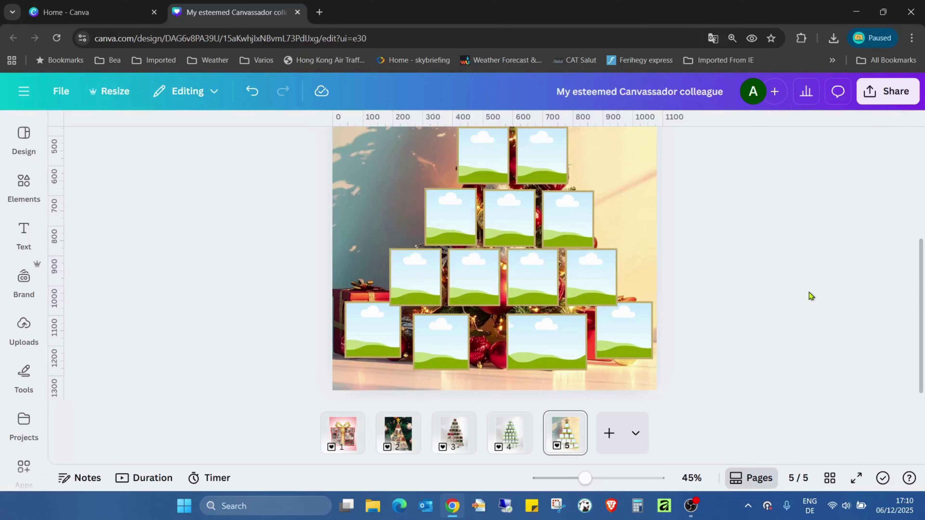
{"action": "left_click_drag", "start_coordinate": [584, 480], "coordinate": [574, 480]}
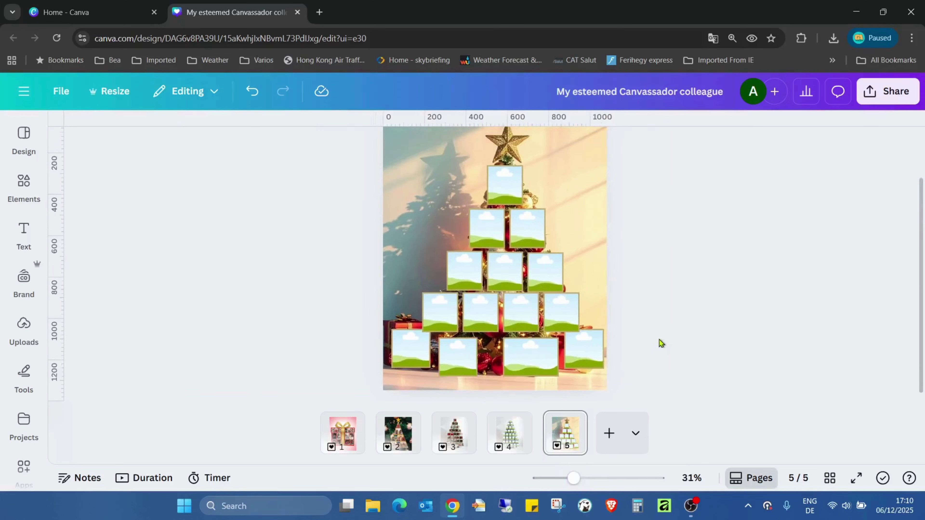
{"action": "left_click_drag", "start_coordinate": [562, 484], "coordinate": [567, 480]}
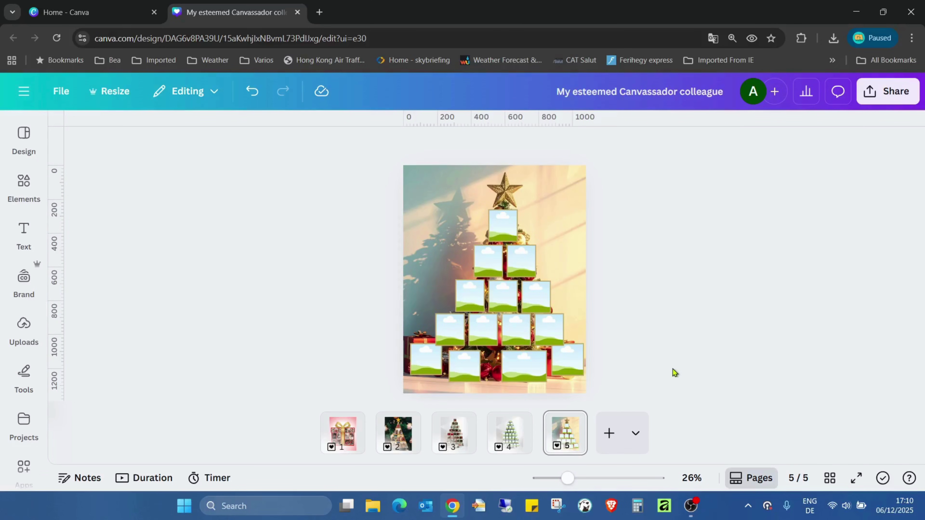
Duplicate page 5 as page 6 and search elements for 'christmas family', limited to photos
{"action": "right_click", "coordinate": [559, 436]}
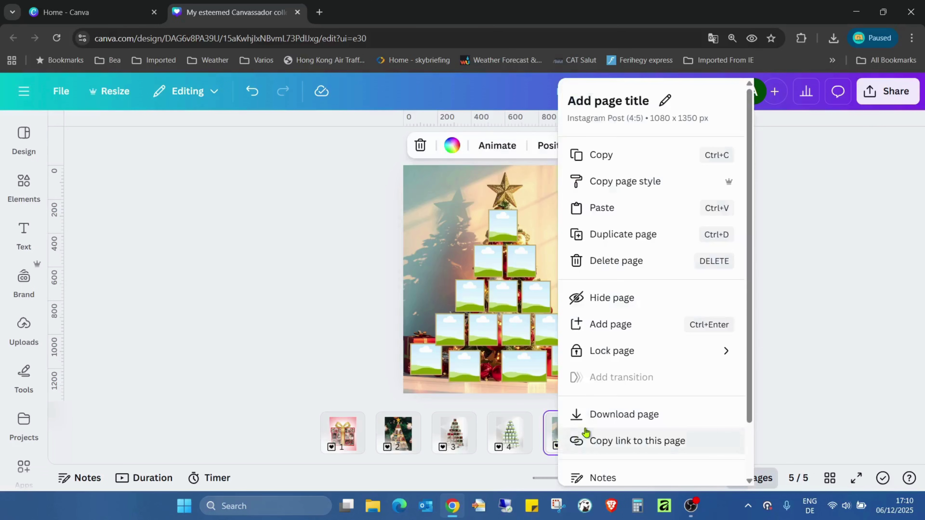
{"action": "left_click", "coordinate": [654, 236]}
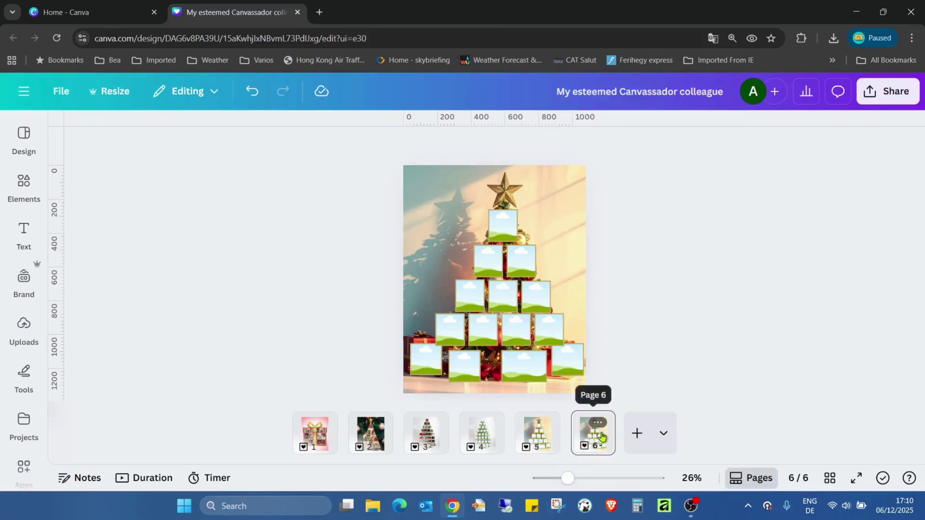
{"action": "left_click", "coordinate": [23, 184]}
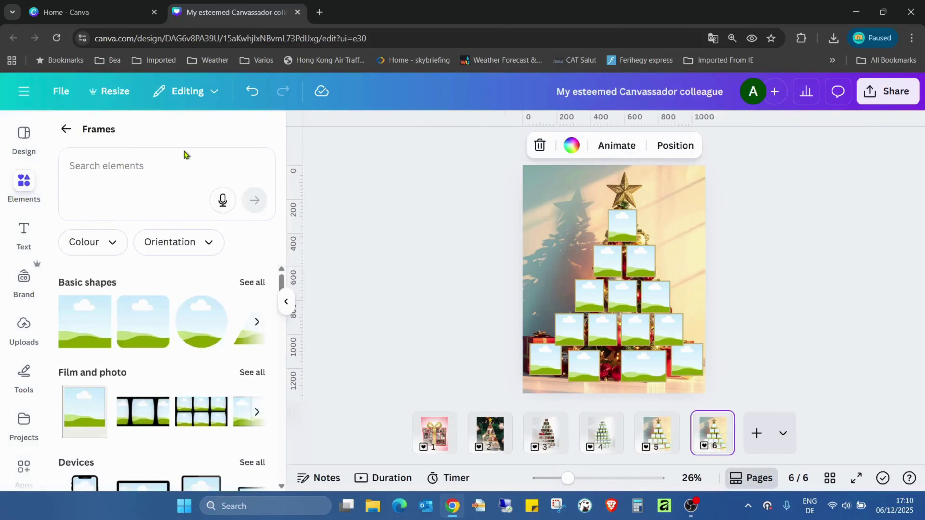
{"action": "left_click", "coordinate": [63, 130]}
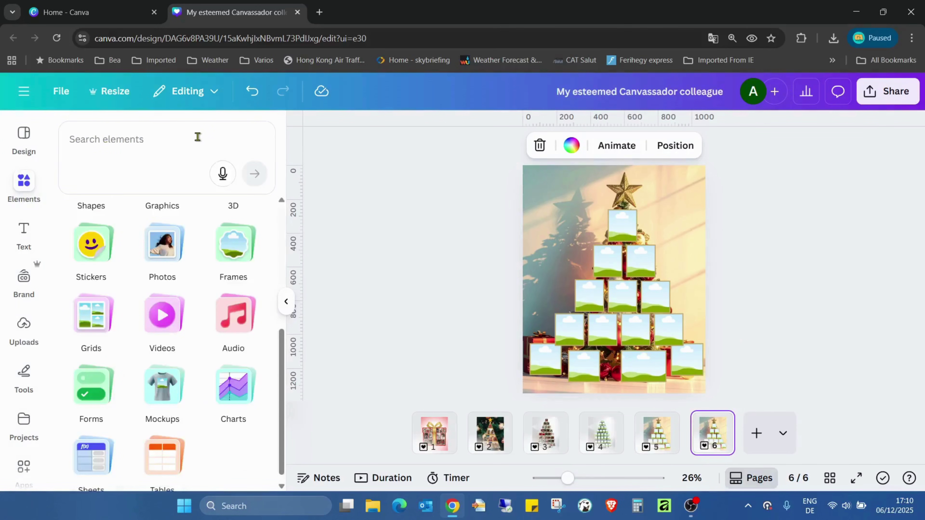
{"action": "left_click", "coordinate": [198, 137]}
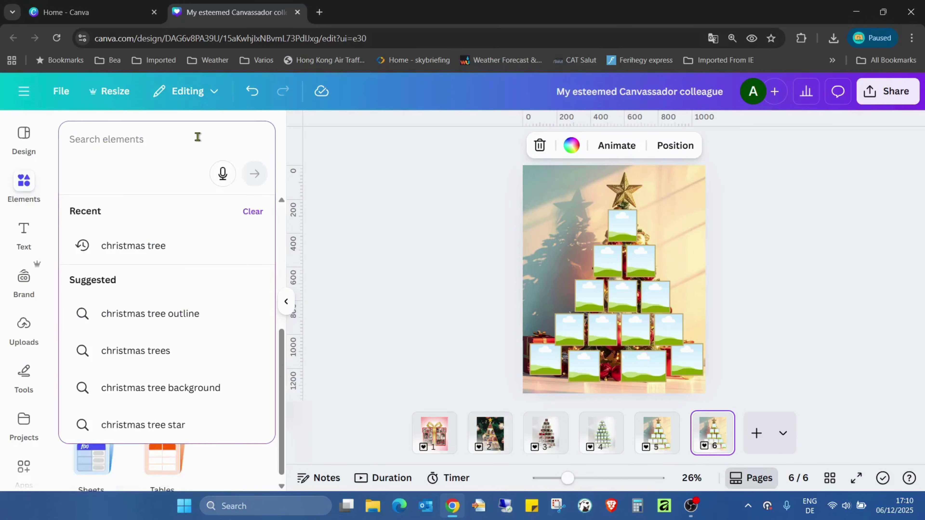
{"action": "type", "text": "c"}
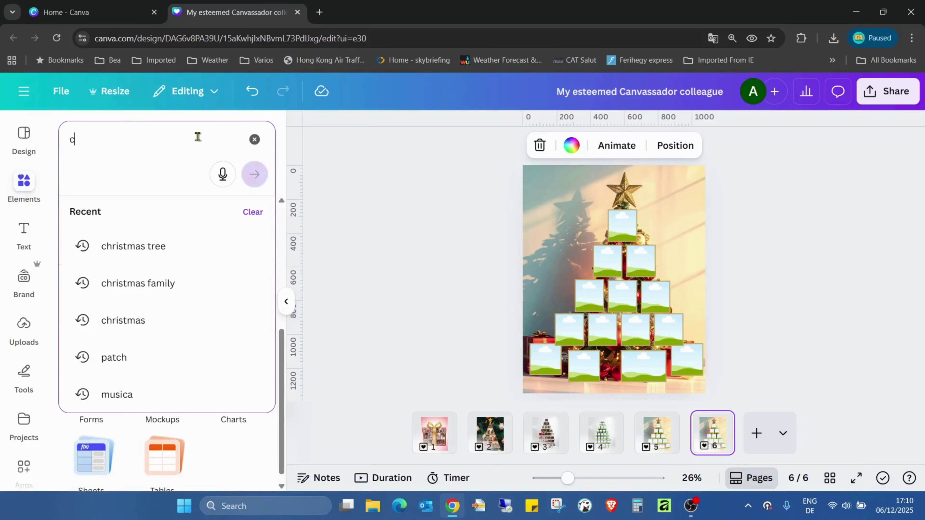
{"action": "type", "text": "hrist"}
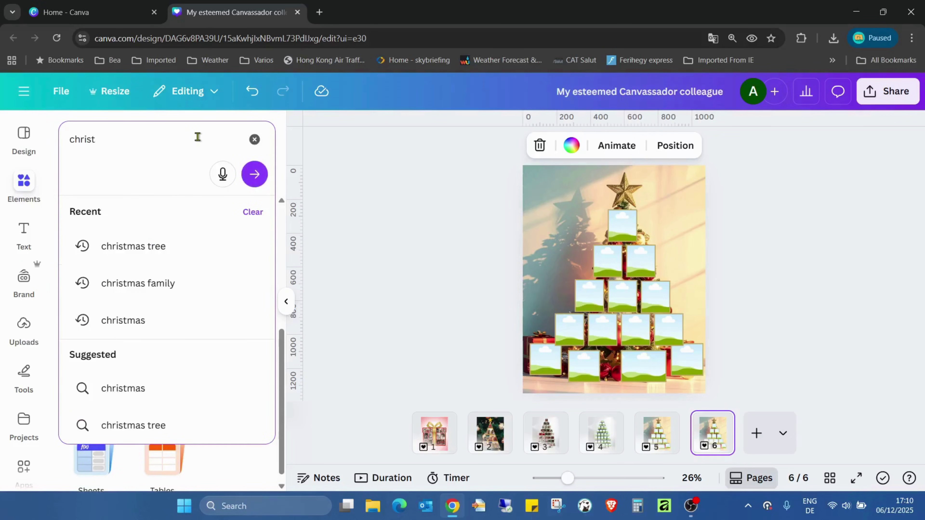
{"action": "type", "text": "mas"}
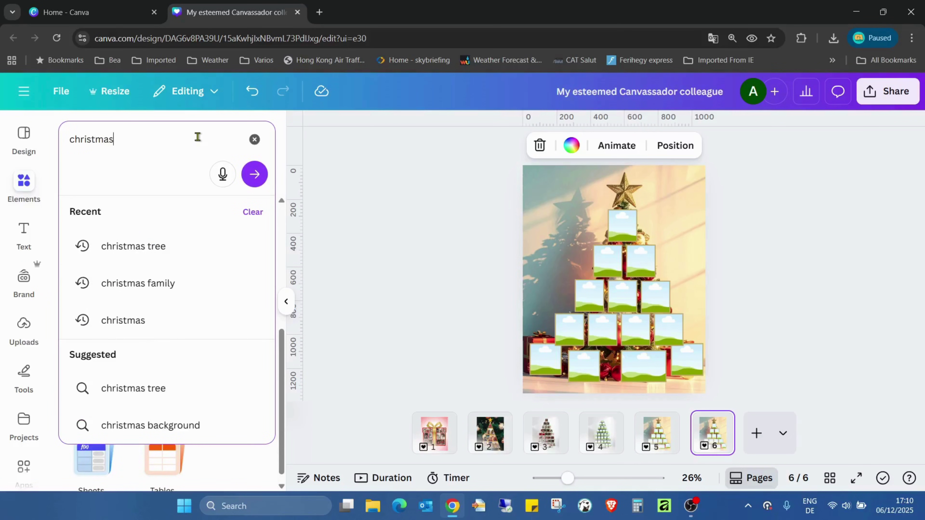
{"action": "left_click", "coordinate": [184, 288]}
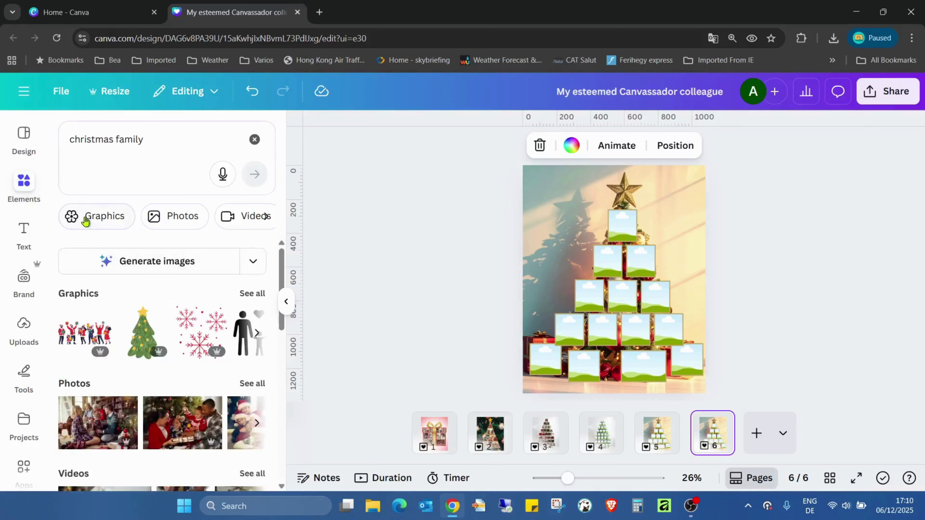
{"action": "left_click", "coordinate": [86, 220]}
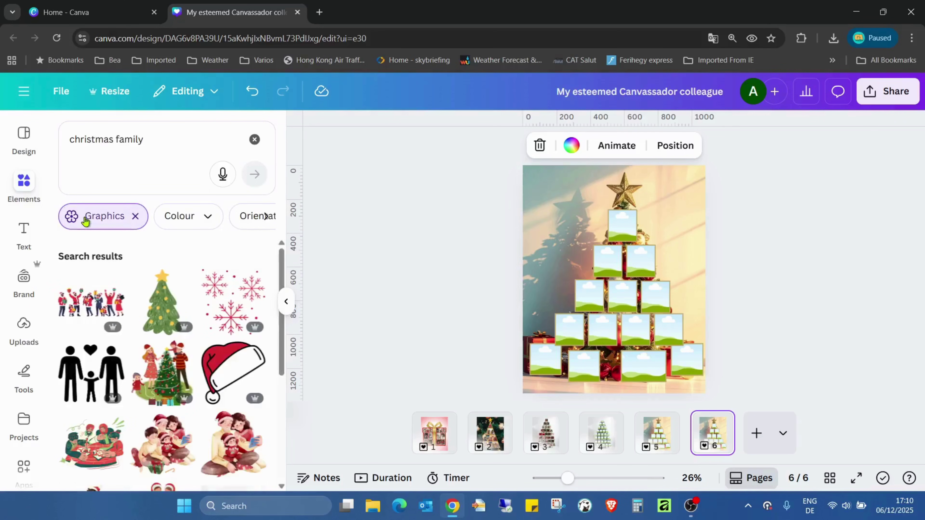
{"action": "left_click", "coordinate": [135, 216]}
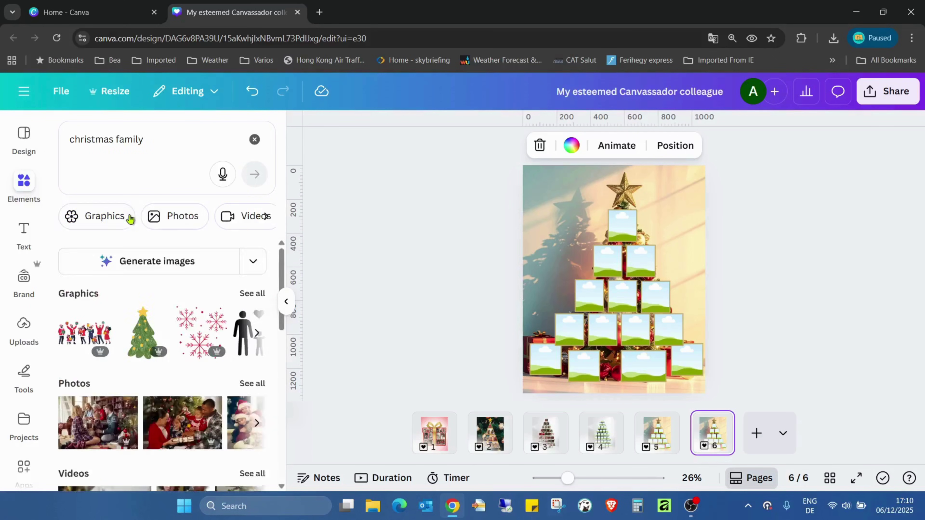
{"action": "left_click", "coordinate": [171, 220]}
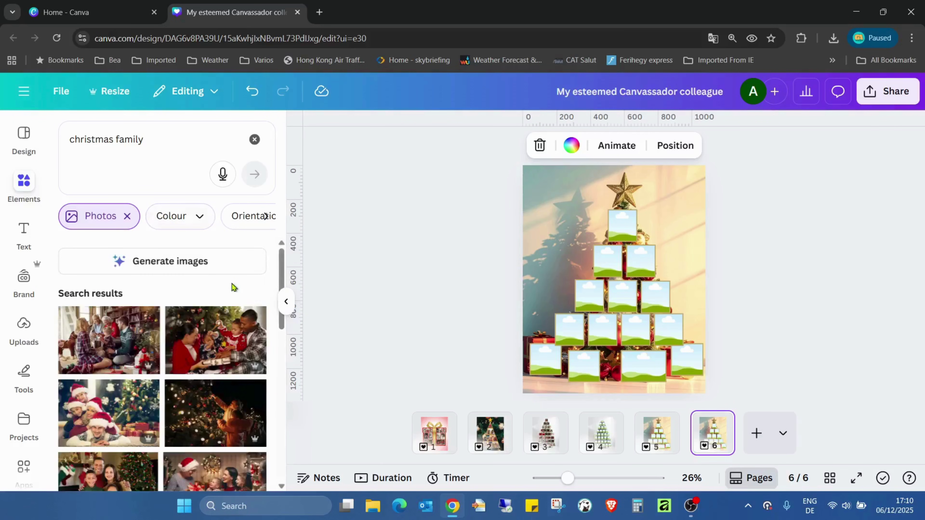
Fill tree frames with the dark-tree, Santa-hat, hugging-family, Christmas family and snowy kissing photos
{"action": "scroll", "coordinate": [233, 287], "scroll_direction": "down", "scroll_amount": 2}
{"action": "left_click", "coordinate": [209, 360]}
{"action": "left_click_drag", "start_coordinate": [635, 279], "coordinate": [644, 366]}
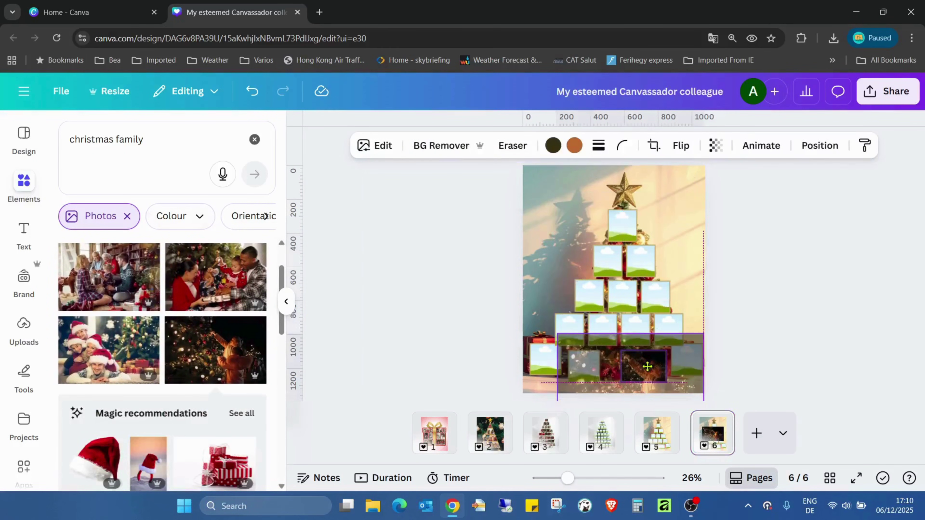
{"action": "left_click", "coordinate": [107, 341]}
{"action": "left_click_drag", "start_coordinate": [618, 313], "coordinate": [683, 359]}
{"action": "scroll", "coordinate": [168, 361], "scroll_direction": "down", "scroll_amount": 5}
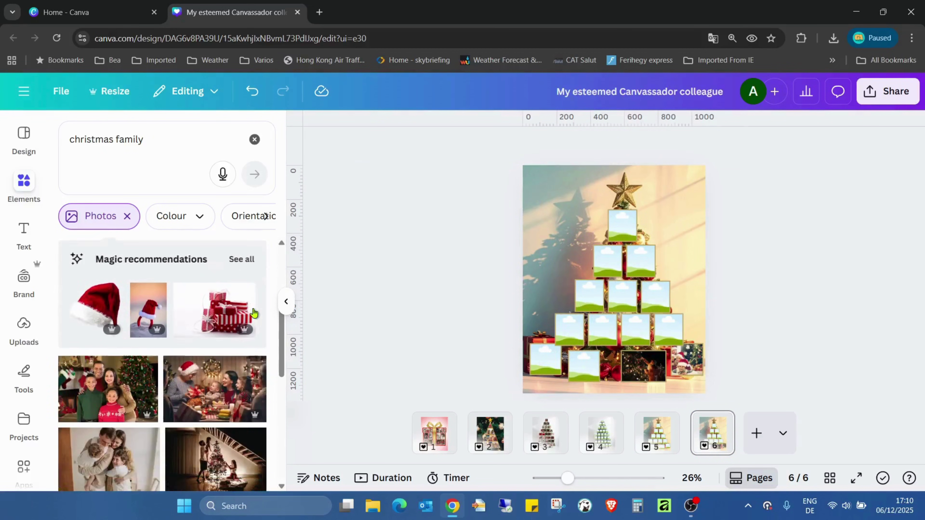
{"action": "left_click", "coordinate": [107, 405]}
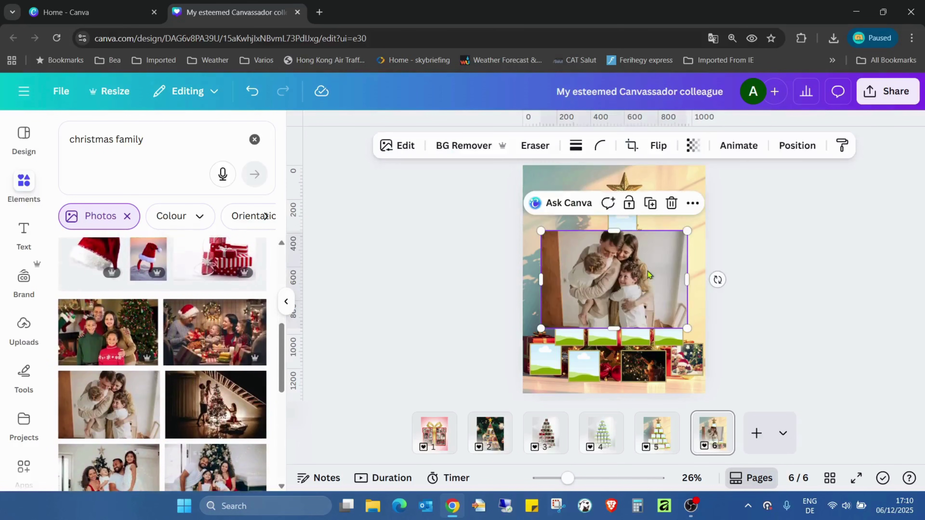
{"action": "left_click_drag", "start_coordinate": [610, 263], "coordinate": [626, 226]}
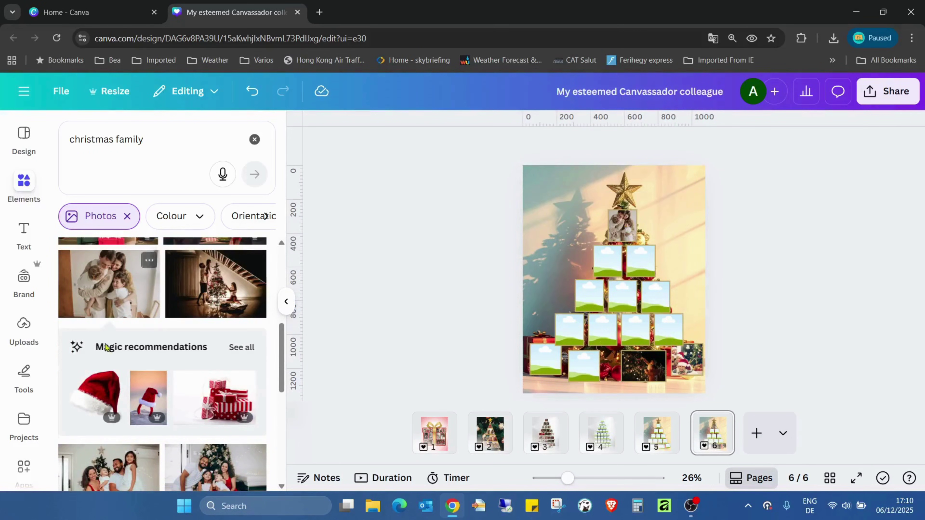
{"action": "scroll", "coordinate": [222, 342], "scroll_direction": "down", "scroll_amount": 4}
{"action": "left_click", "coordinate": [216, 340]}
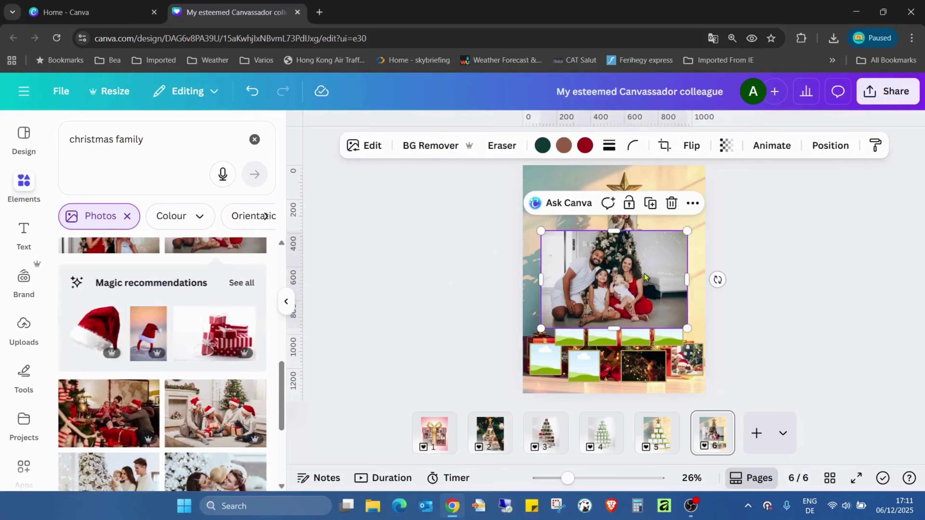
{"action": "left_click_drag", "start_coordinate": [612, 279], "coordinate": [556, 360]}
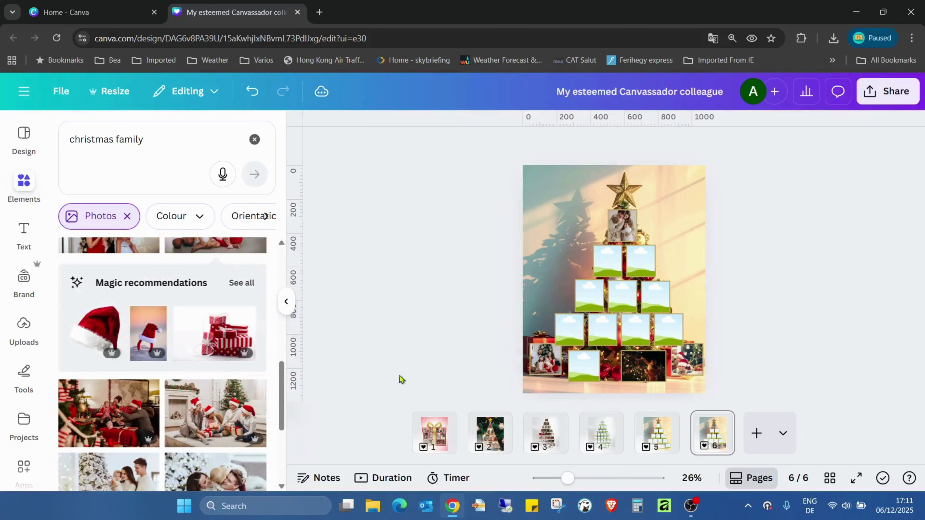
{"action": "left_click", "coordinate": [215, 306]}
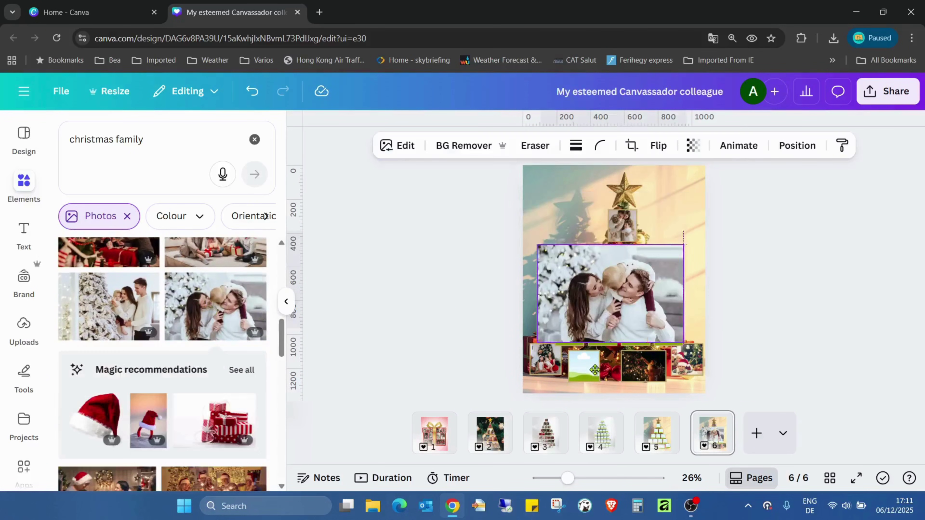
{"action": "left_click_drag", "start_coordinate": [594, 370], "coordinate": [584, 367]}
Fill more frames with the dinner, mother-daughter hug, red gifts, kitchen family and gift photos
{"action": "scroll", "coordinate": [186, 377], "scroll_direction": "down", "scroll_amount": 5}
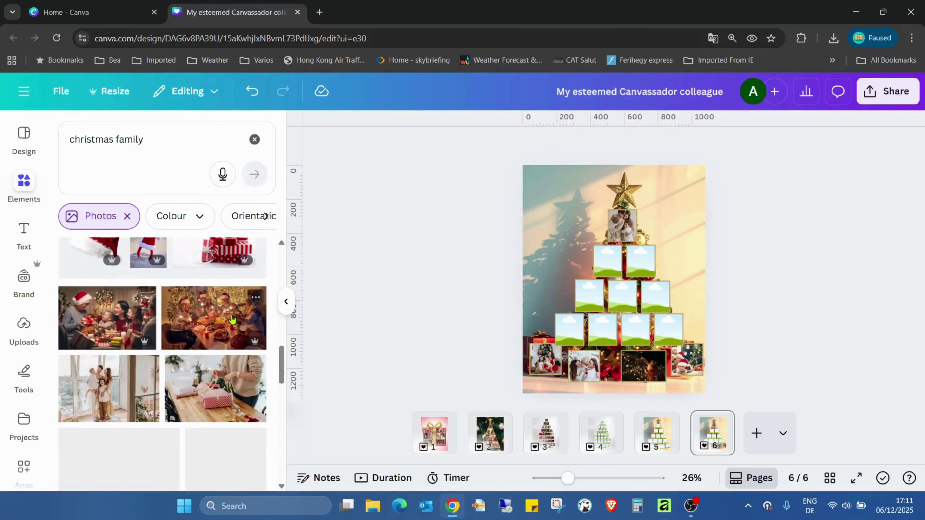
{"action": "left_click", "coordinate": [232, 320]}
{"action": "left_click_drag", "start_coordinate": [659, 277], "coordinate": [599, 256]}
{"action": "left_click", "coordinate": [147, 461]}
{"action": "scroll", "coordinate": [217, 335], "scroll_direction": "down", "scroll_amount": 5}
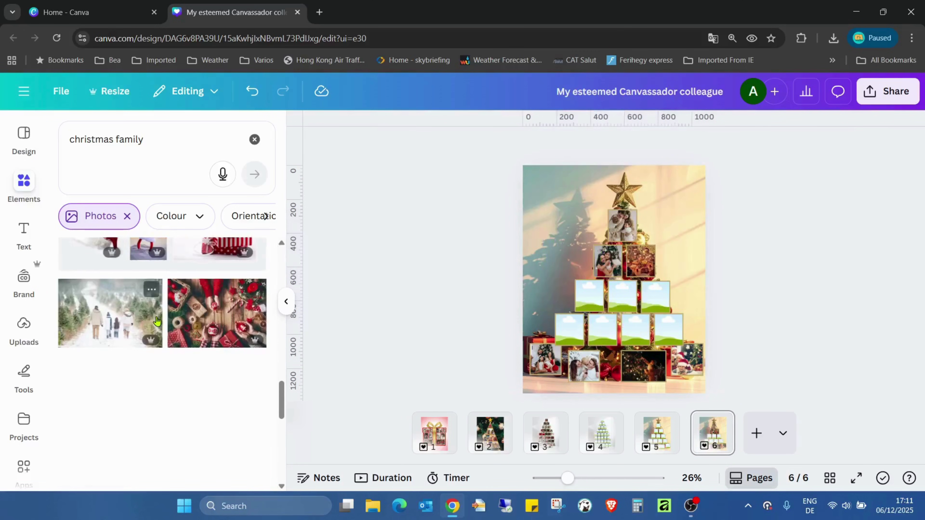
{"action": "left_click", "coordinate": [217, 336]}
{"action": "left_click_drag", "start_coordinate": [604, 291], "coordinate": [658, 289]}
{"action": "scroll", "coordinate": [167, 324], "scroll_direction": "down", "scroll_amount": 3}
{"action": "left_click", "coordinate": [215, 289]}
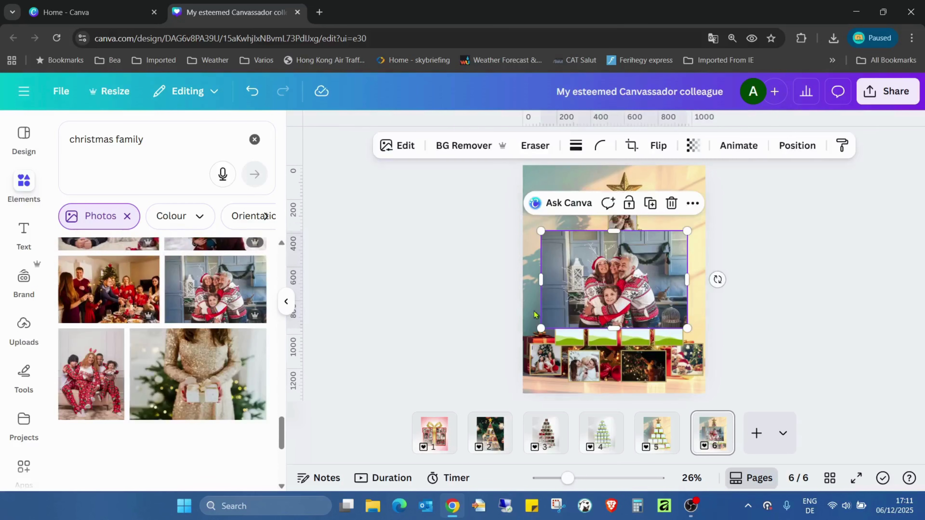
{"action": "left_click_drag", "start_coordinate": [545, 320], "coordinate": [618, 296]}
{"action": "scroll", "coordinate": [226, 273], "scroll_direction": "down", "scroll_amount": 3}
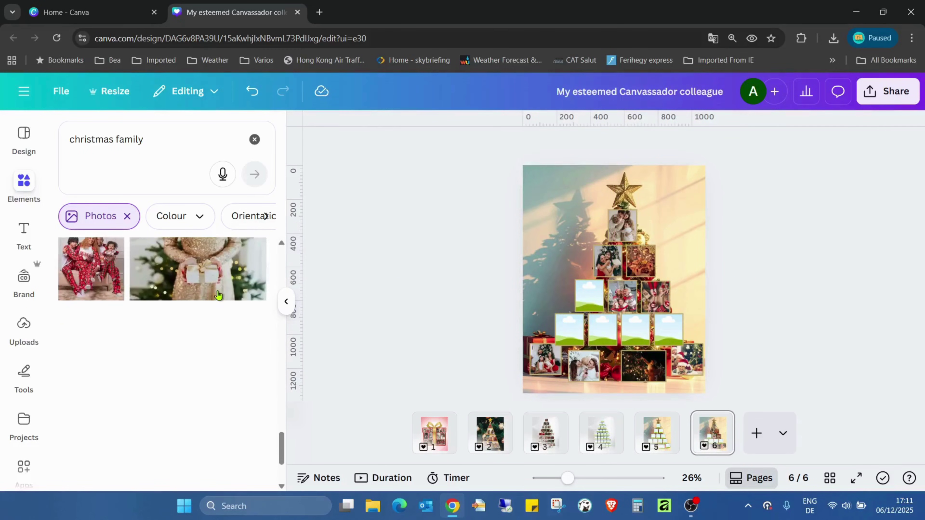
{"action": "left_click", "coordinate": [227, 273]}
{"action": "left_click_drag", "start_coordinate": [608, 281], "coordinate": [585, 295]}
Fill the remaining frames with the table-gift, family-by-the-tree, family-with-dog and baby photos
{"action": "left_click", "coordinate": [196, 300]}
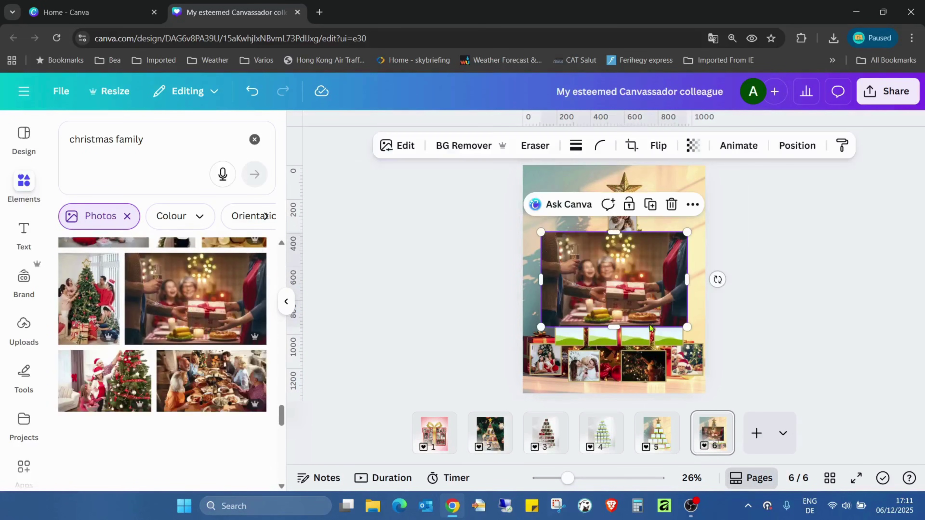
{"action": "left_click_drag", "start_coordinate": [645, 330], "coordinate": [670, 327]}
{"action": "scroll", "coordinate": [221, 338], "scroll_direction": "down", "scroll_amount": 3}
{"action": "left_click", "coordinate": [221, 338]}
{"action": "left_click_drag", "start_coordinate": [649, 281], "coordinate": [637, 334]}
{"action": "scroll", "coordinate": [234, 374], "scroll_direction": "down", "scroll_amount": 2}
{"action": "left_click", "coordinate": [213, 281]}
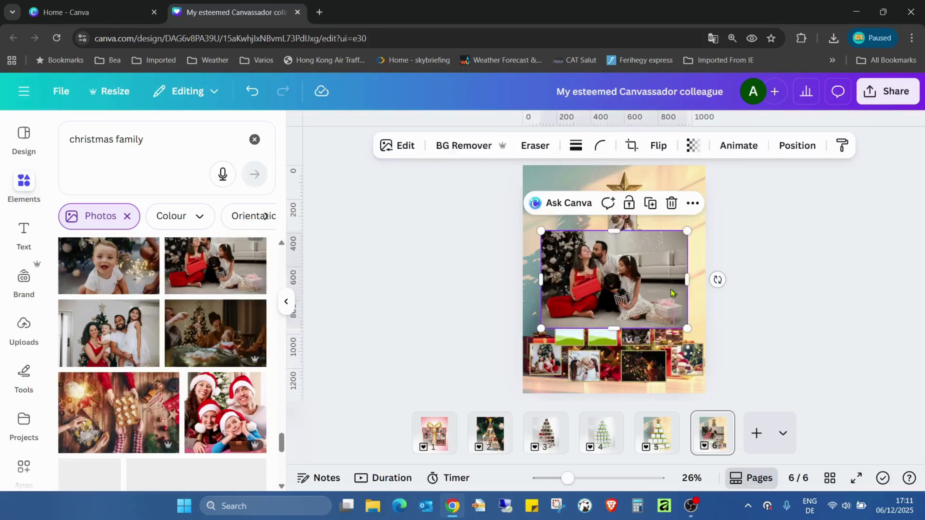
{"action": "left_click_drag", "start_coordinate": [668, 299], "coordinate": [616, 333]}
{"action": "left_click", "coordinate": [122, 283]}
{"action": "left_click_drag", "start_coordinate": [638, 302], "coordinate": [582, 324]}
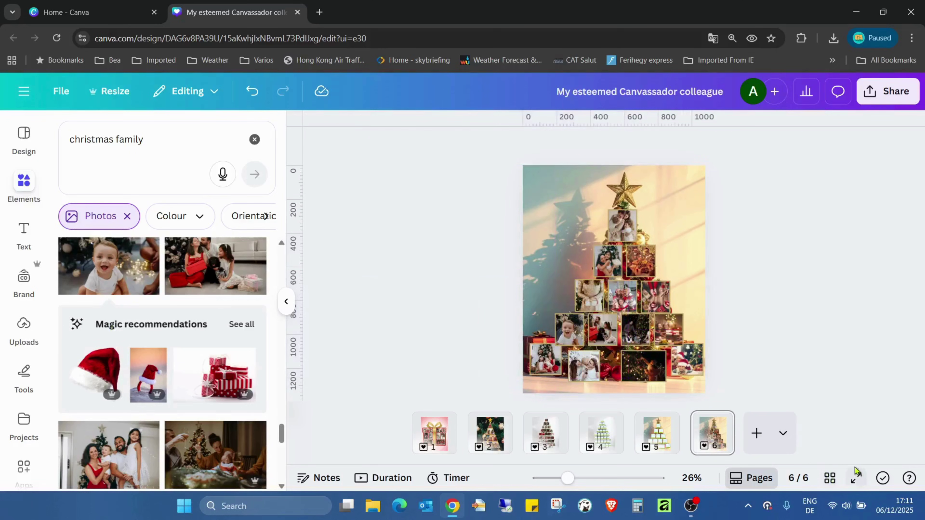
{"action": "left_click", "coordinate": [856, 478]}
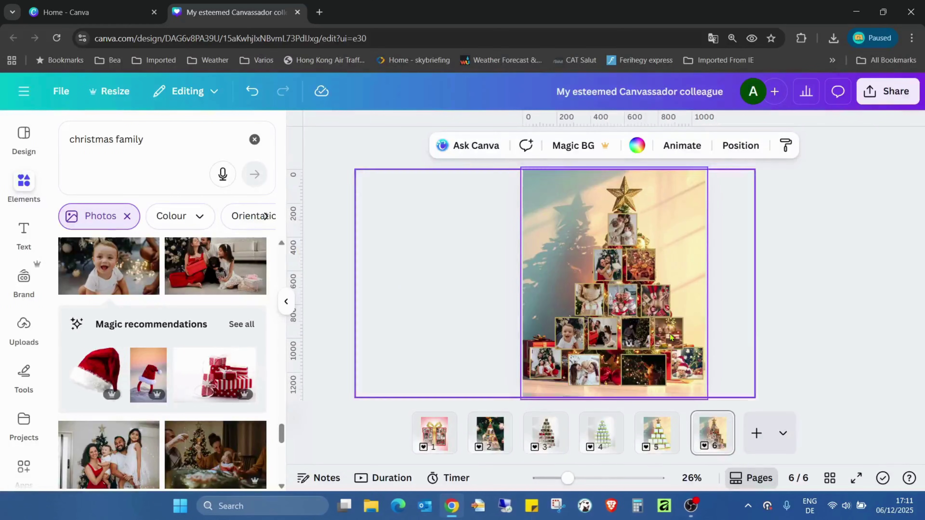
Reposition the gold-dress image within its third-row frame using crop
{"action": "double_click", "coordinate": [590, 302]}
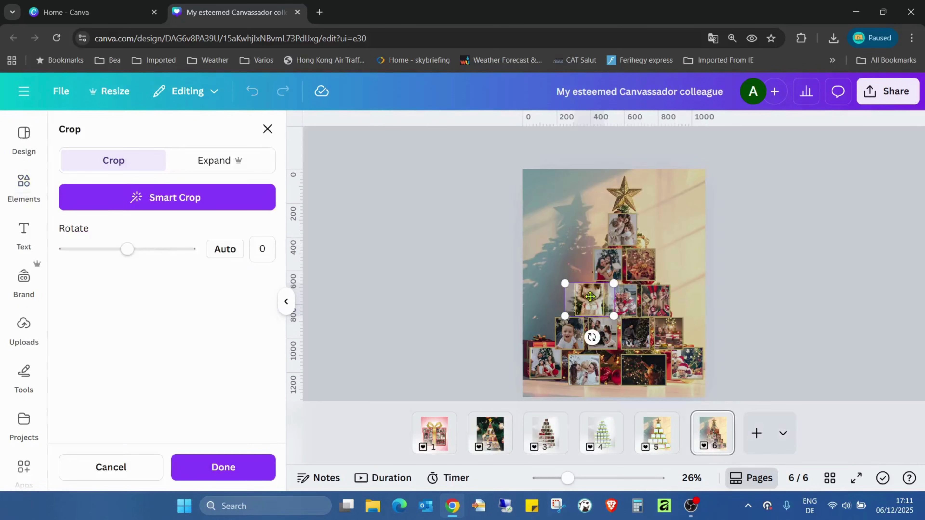
{"action": "left_click_drag", "start_coordinate": [590, 297], "coordinate": [563, 314]}
{"action": "left_click", "coordinate": [256, 470]}
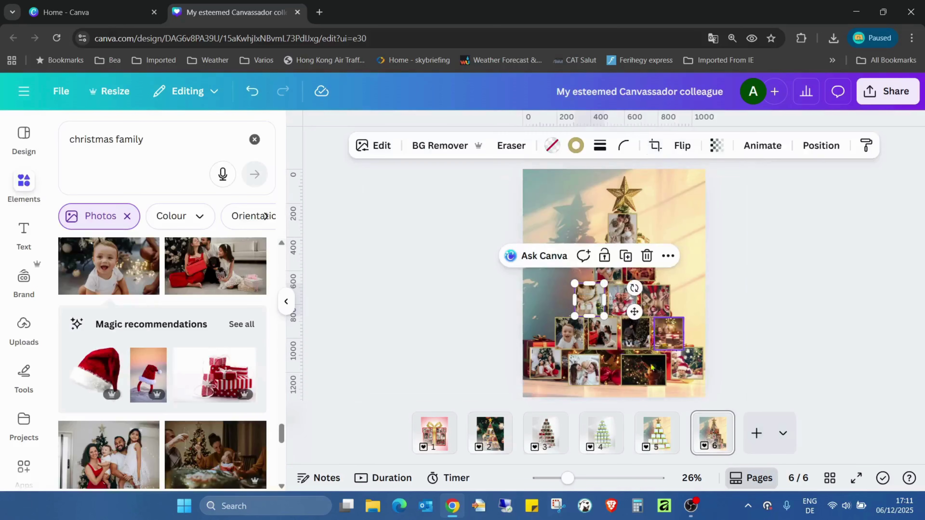
{"action": "left_click_drag", "start_coordinate": [566, 478], "coordinate": [587, 478]}
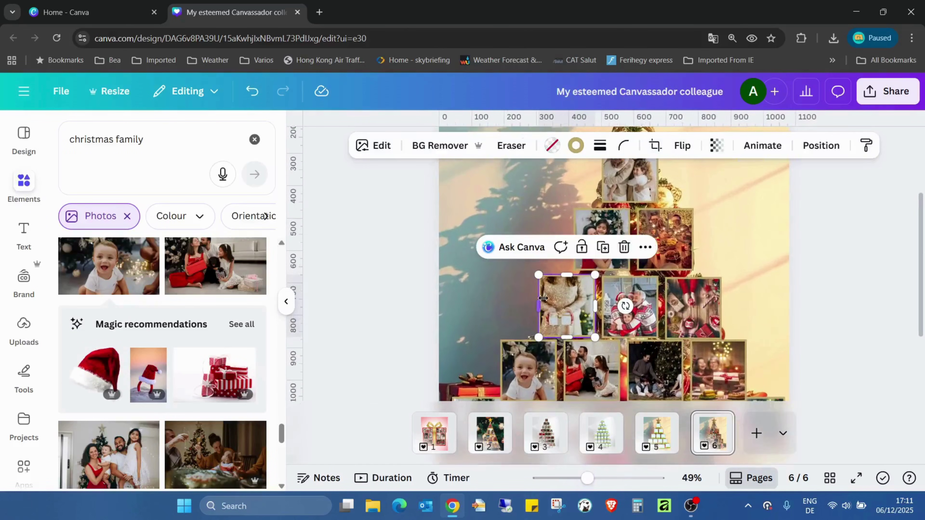
{"action": "double_click", "coordinate": [567, 298]}
{"action": "left_click_drag", "start_coordinate": [565, 297], "coordinate": [572, 315]}
{"action": "left_click", "coordinate": [268, 129]}
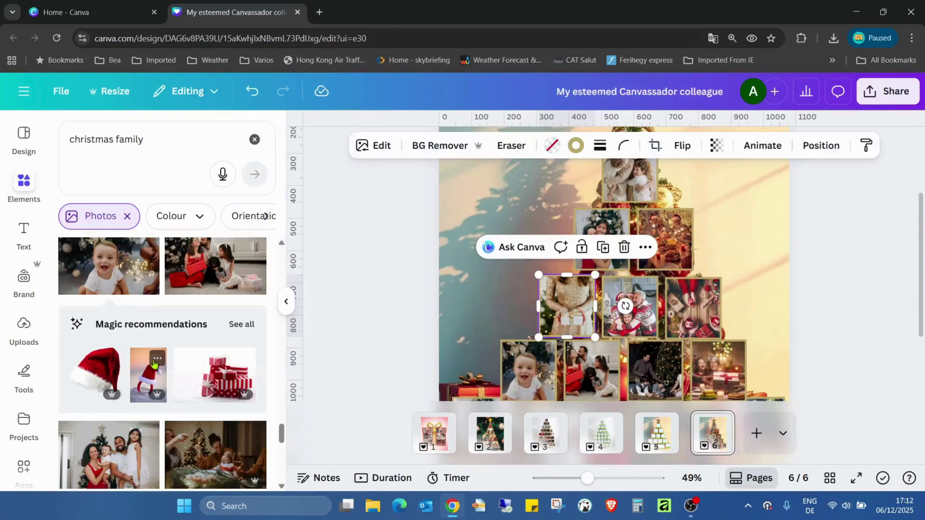
Replace the gold-dress image with the Santa-hat family photo and begin adjusting its crop
{"action": "scroll", "coordinate": [158, 361], "scroll_direction": "down", "scroll_amount": 5}
{"action": "left_click_drag", "start_coordinate": [186, 370], "coordinate": [580, 298]}
{"action": "double_click", "coordinate": [574, 300]}
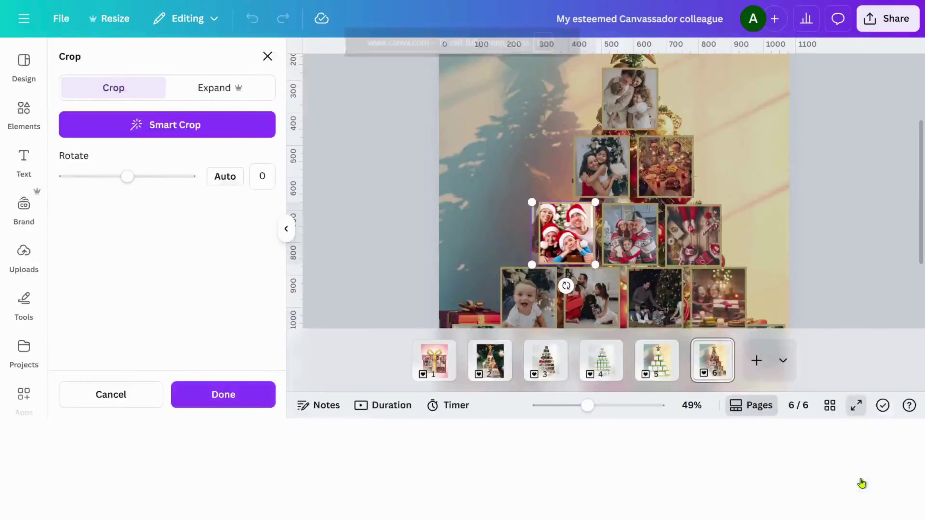
Play the six-page design as a full-screen presentation and step back to page 2's triangle photo tree
{"action": "left_click", "coordinate": [857, 478]}
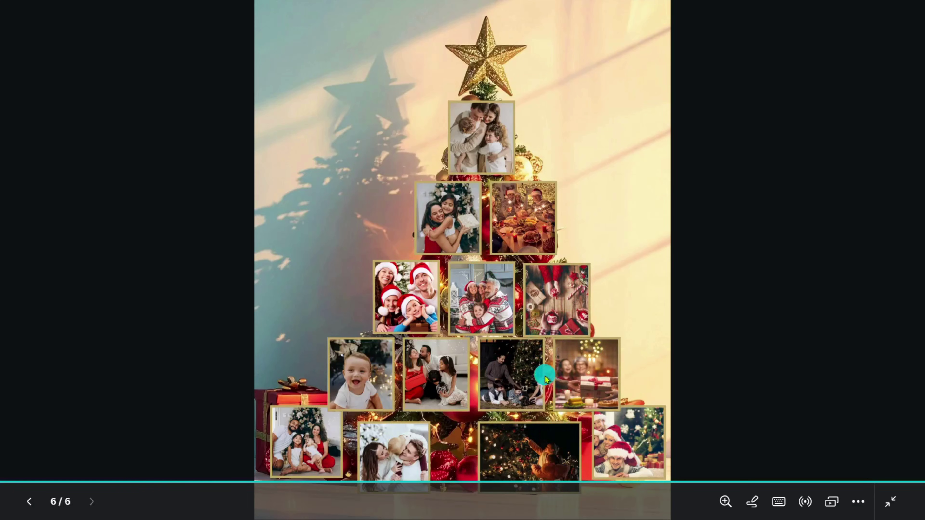
{"action": "key", "text": "Left"}
{"action": "key", "text": "Left"}
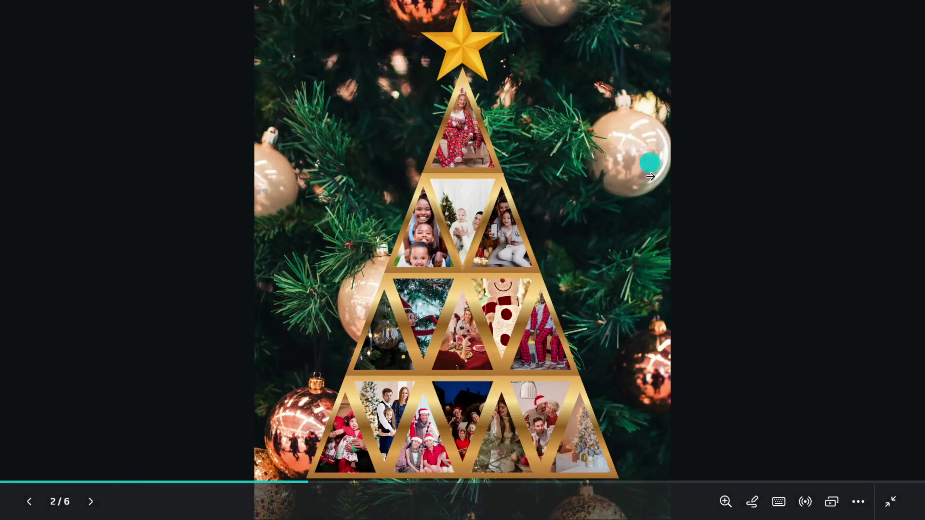
Page forward through the presentation to page 5, the star-topped tree of empty gold-bordered frames
{"action": "left_click", "coordinate": [823, 223]}
{"action": "left_click", "coordinate": [822, 223]}
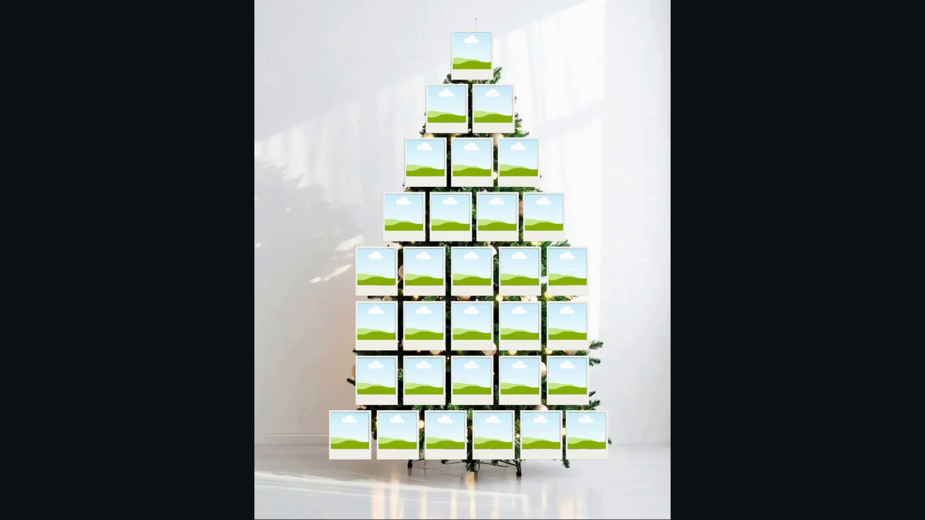
{"action": "key", "text": "Right"}
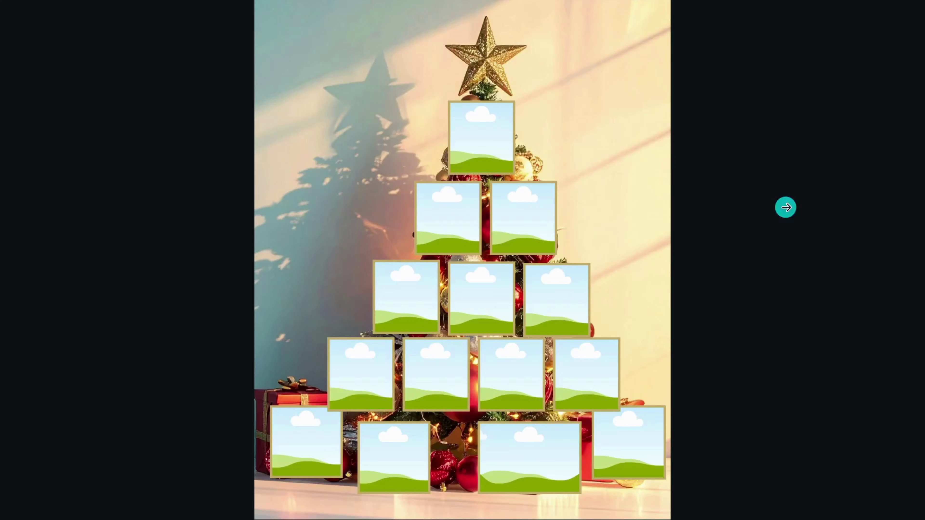